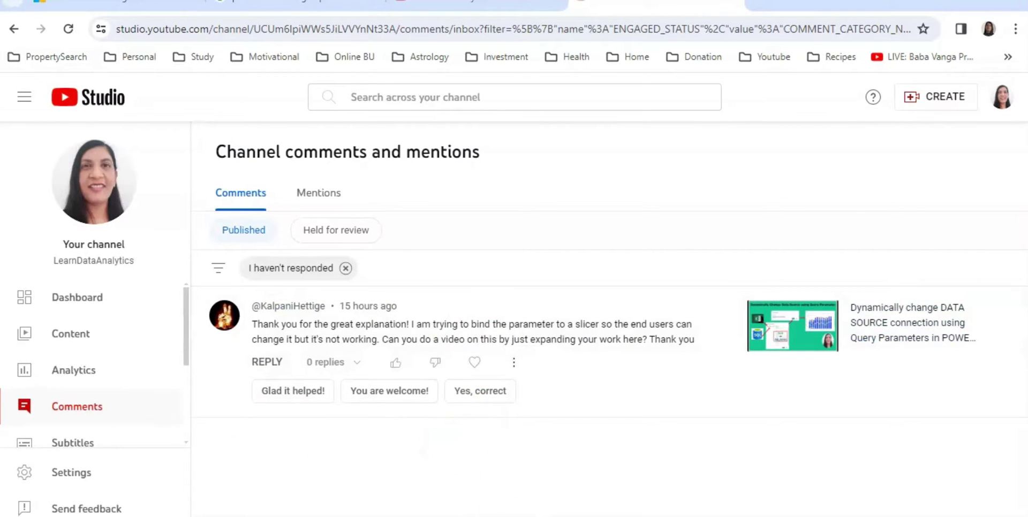
- Leave the YouTube Studio comment and bring up Power BI Desktop's SQL Server connection dialog
click(573, 480)
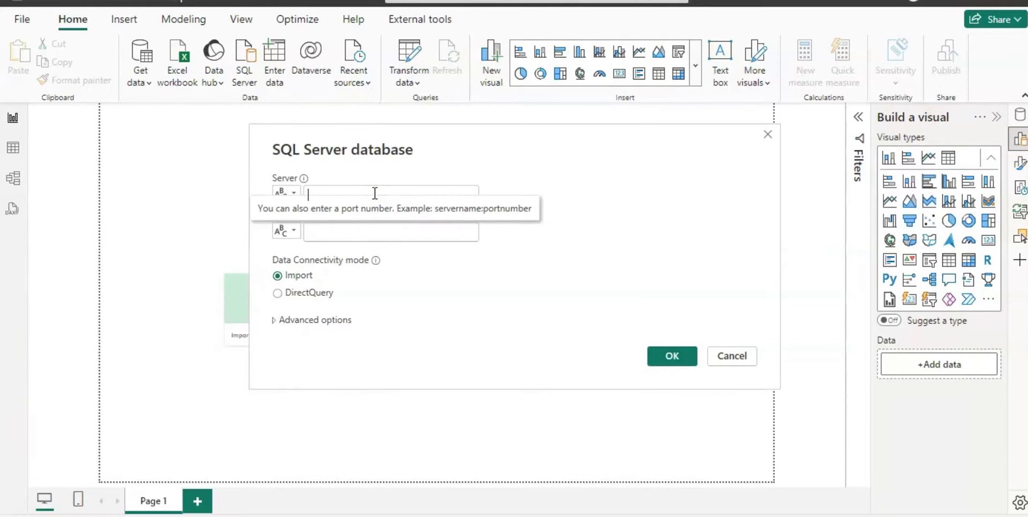
- Enter the local SQL Server instance name and connect in DirectQuery mode
key(ctrl+v)
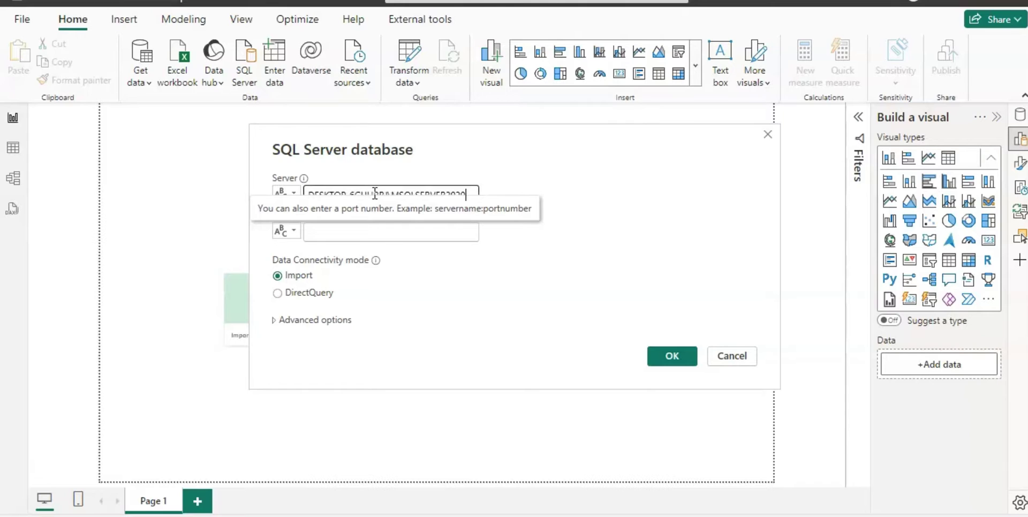
click(280, 294)
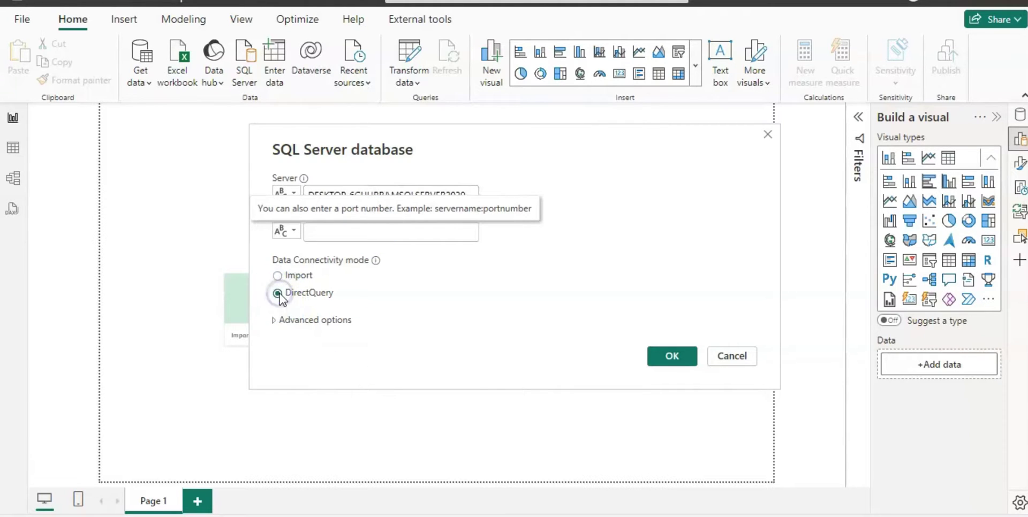
click(669, 355)
- Select DimSalesTerritory and FactInternetSales from AdventureWorksDW2022 and send them to Transform Data
click(217, 194)
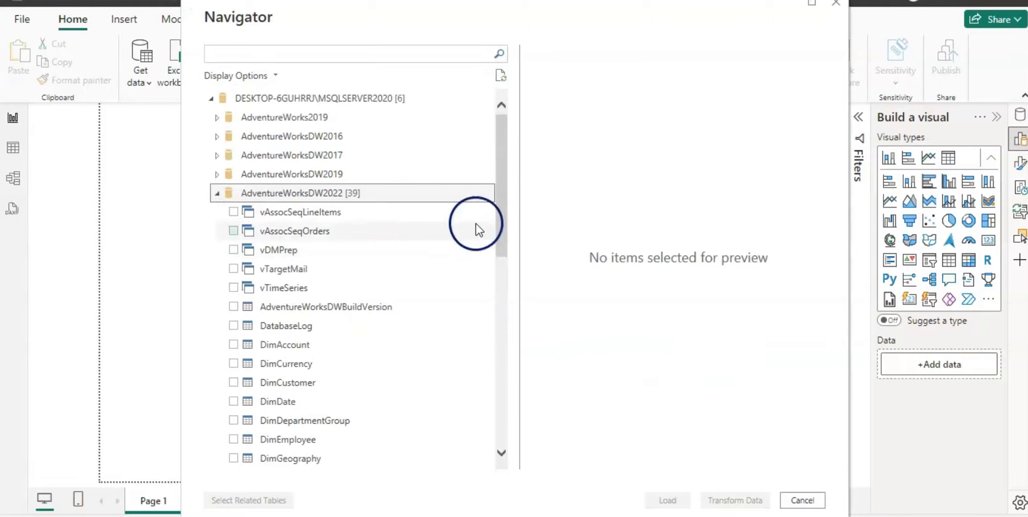
drag(499, 200, 497, 304)
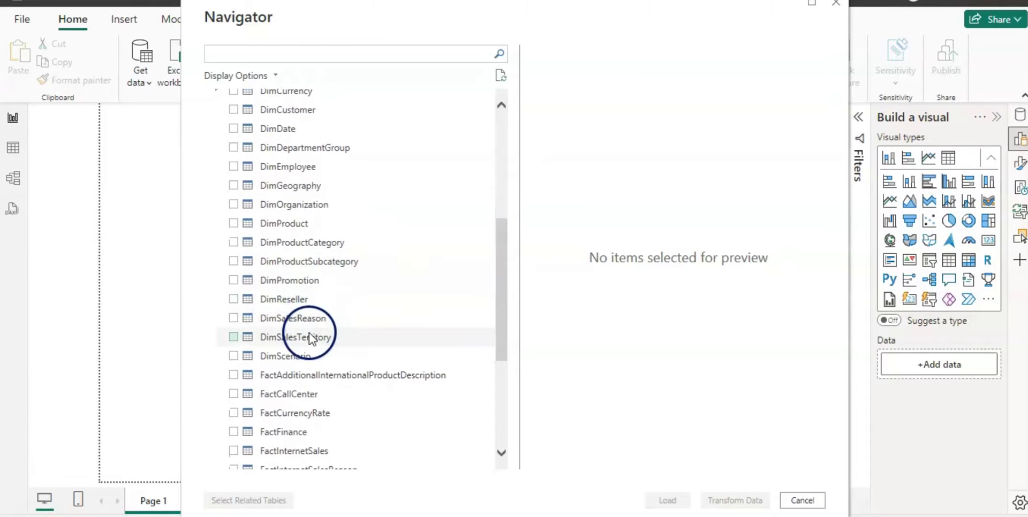
click(234, 338)
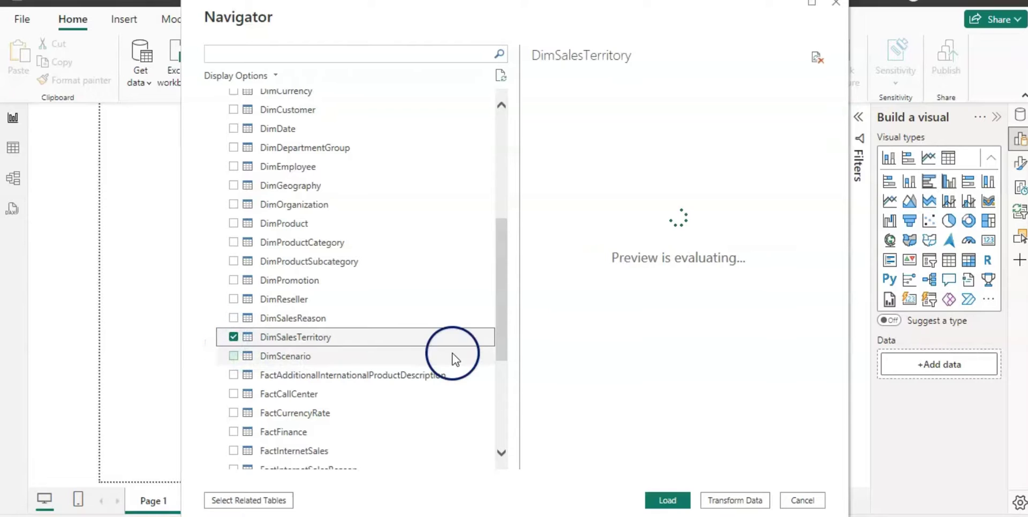
drag(505, 294, 505, 352)
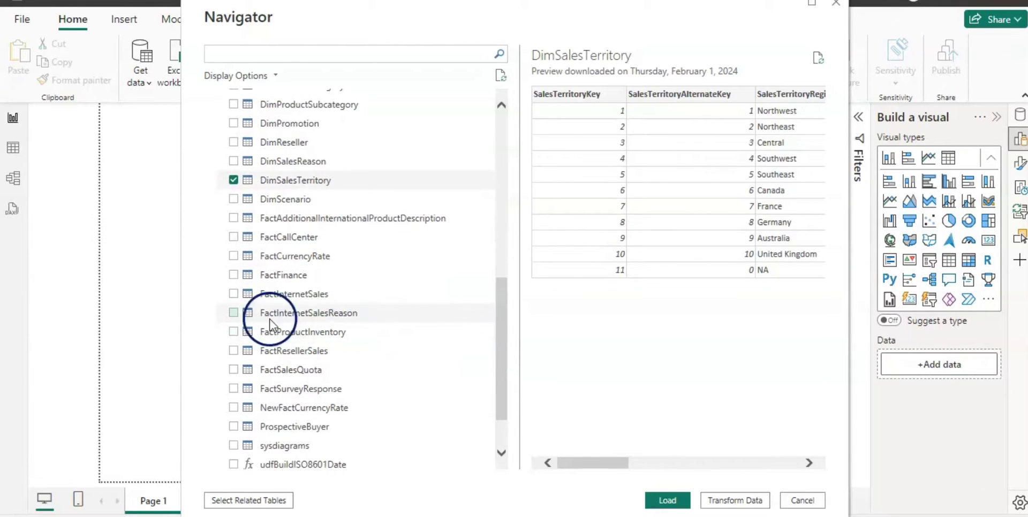
click(234, 295)
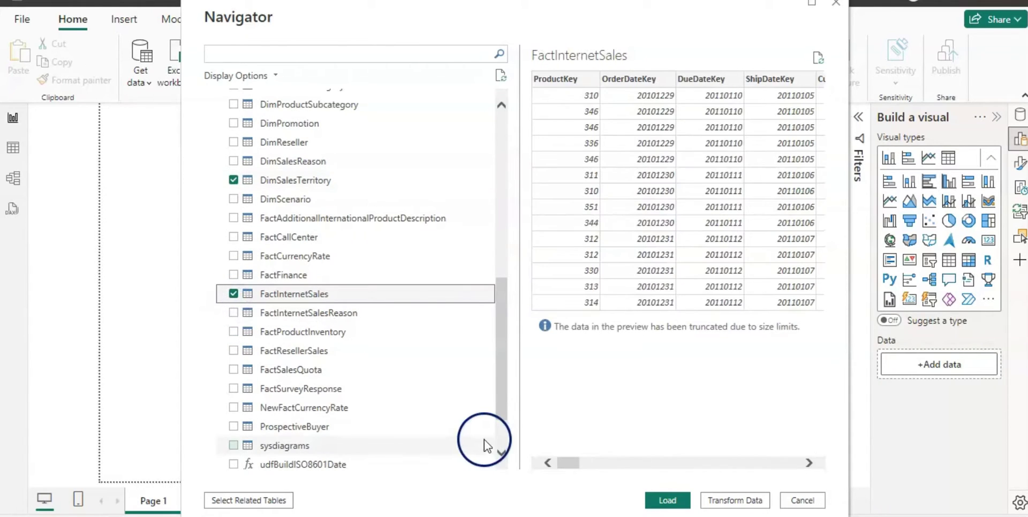
click(730, 500)
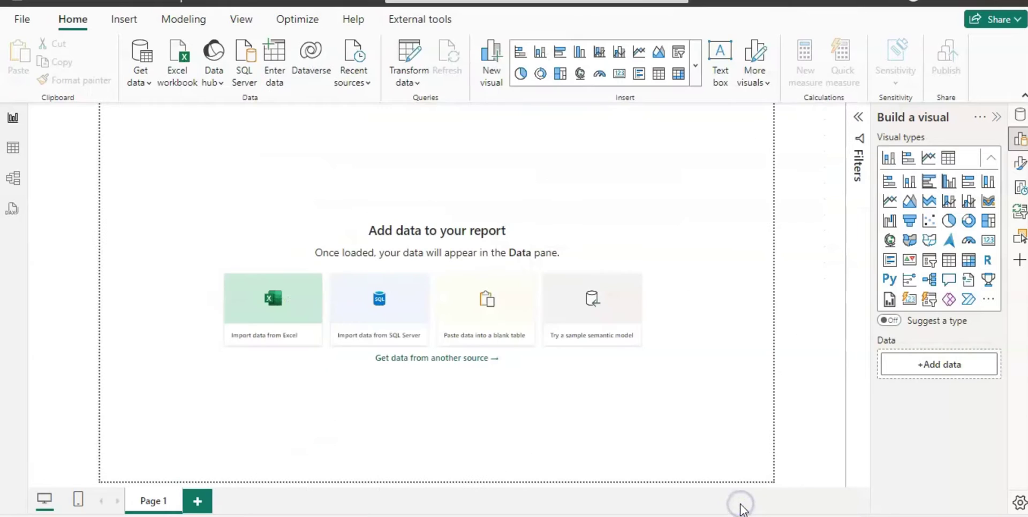
- Show the DimSalesTerritory query in Power Query Editor
click(260, 433)
click(85, 477)
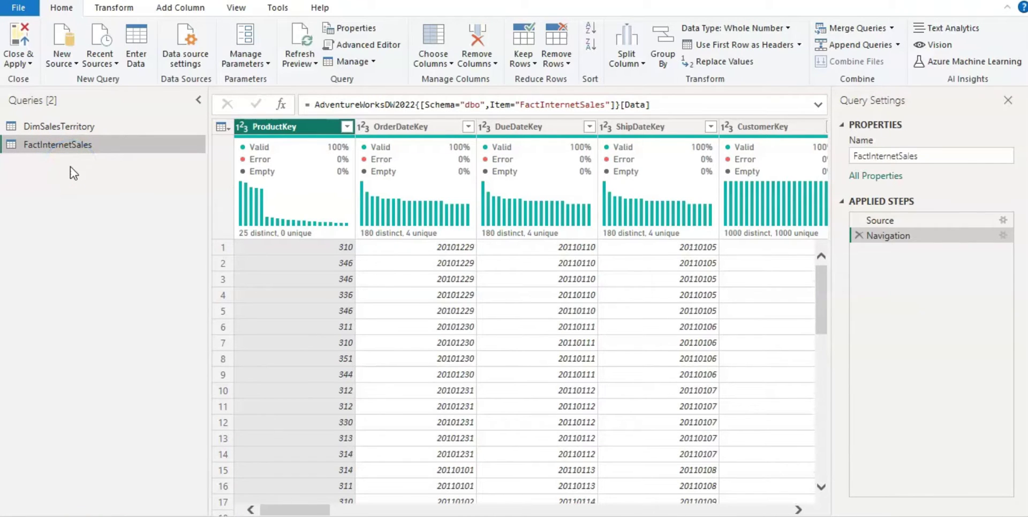
click(80, 126)
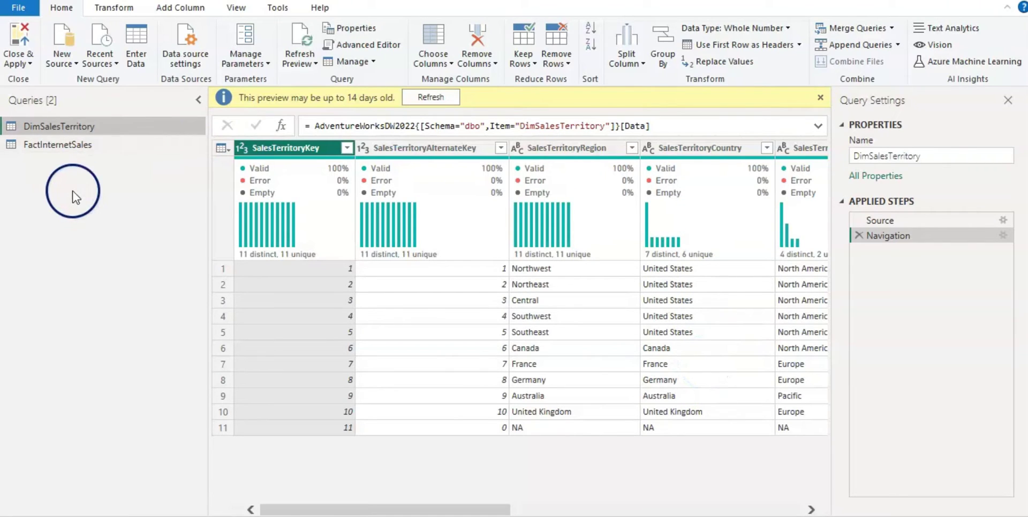
- Duplicate DimSalesTerritory and rename the copy SalesTerritoryNames
right_click(69, 123)
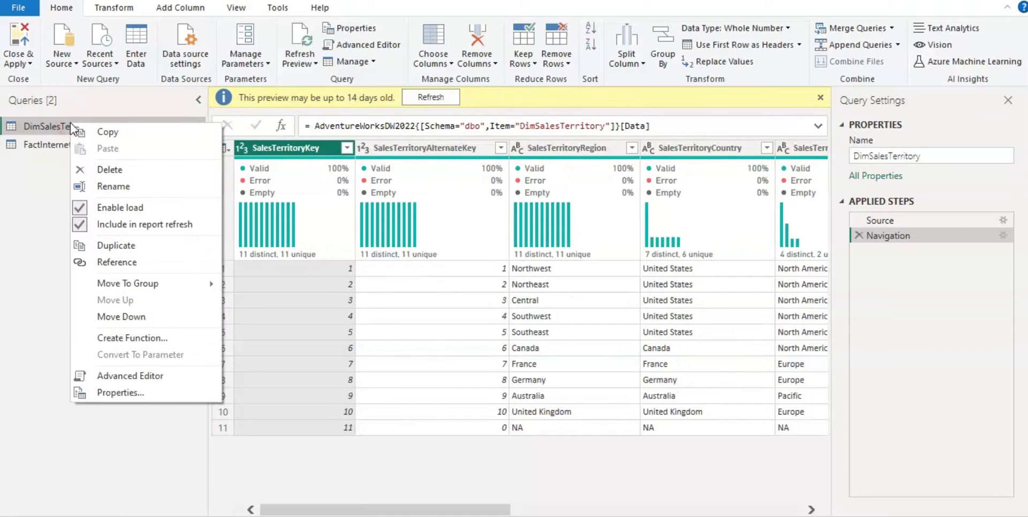
click(111, 246)
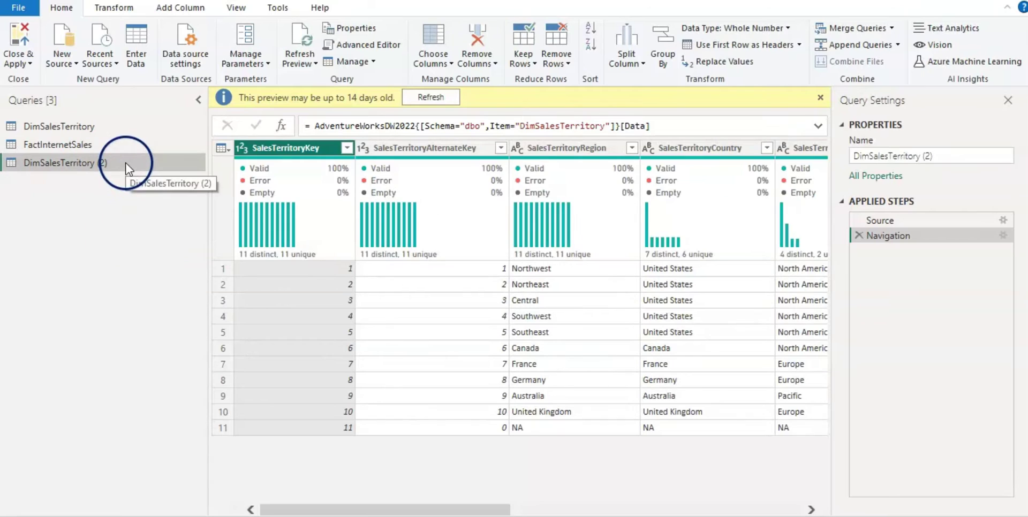
double_click(127, 163)
click(127, 162)
key(BackSpace)
key(BackSpace)
key(BackSpace)
key(BackSpace)
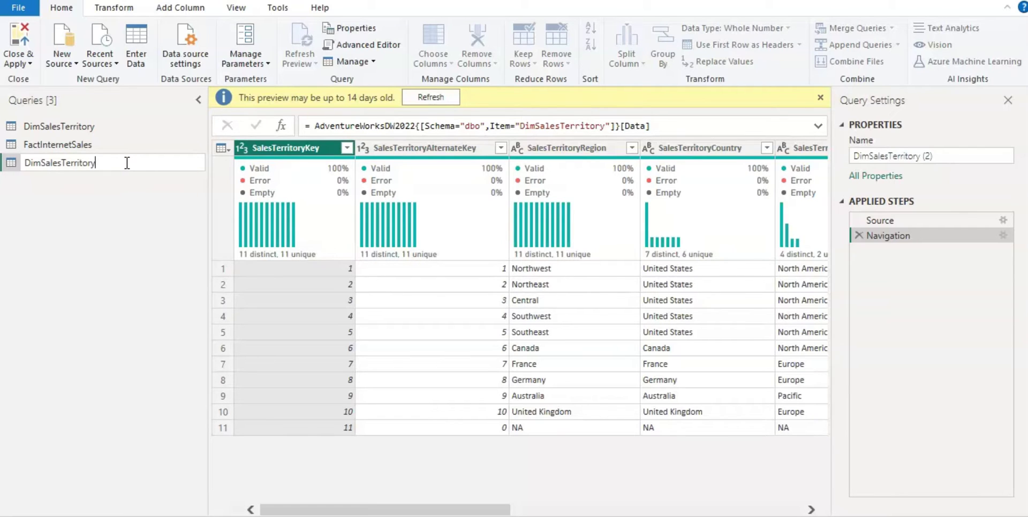
text(Names)
key(Left)
key(Left)
key(Left)
key(Left)
key(Left)
key(Left)
key(Left)
key(Left)
key(Left)
key(Left)
key(Left)
key(Left)
key(Left)
key(Left)
key(Left)
key(BackSpace)
key(BackSpace)
key(BackSpace)
click(136, 198)
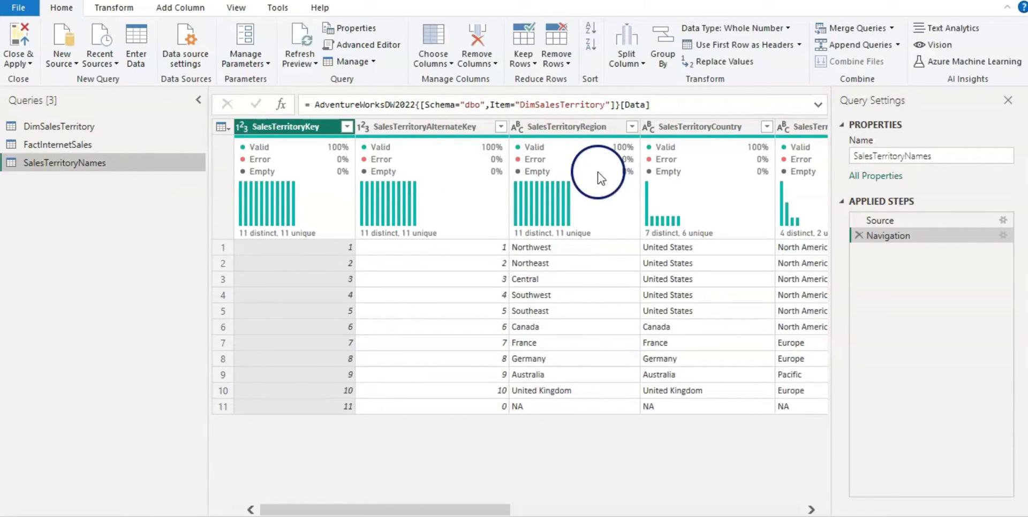
- Keep only the SalesTerritoryCountry column in SalesTerritoryNames
click(696, 126)
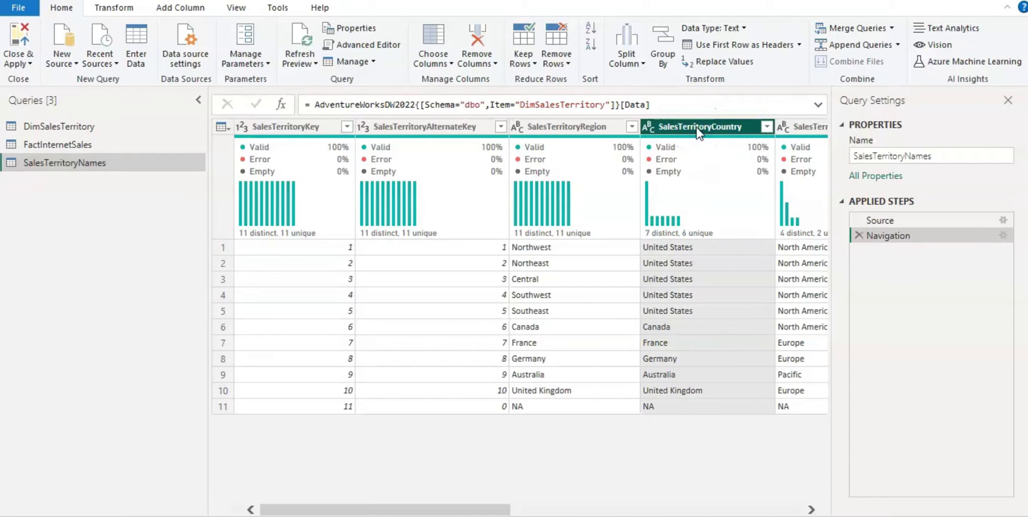
right_click(697, 134)
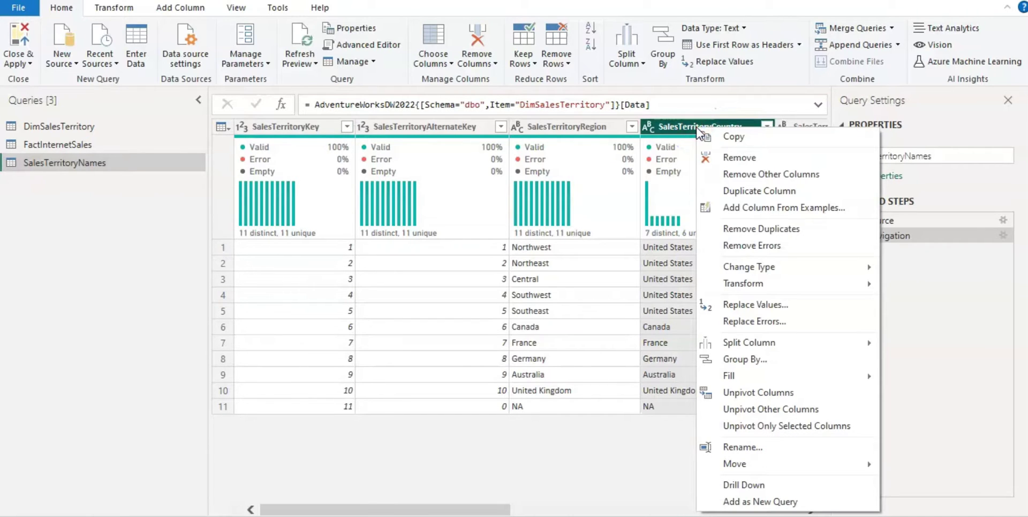
click(728, 175)
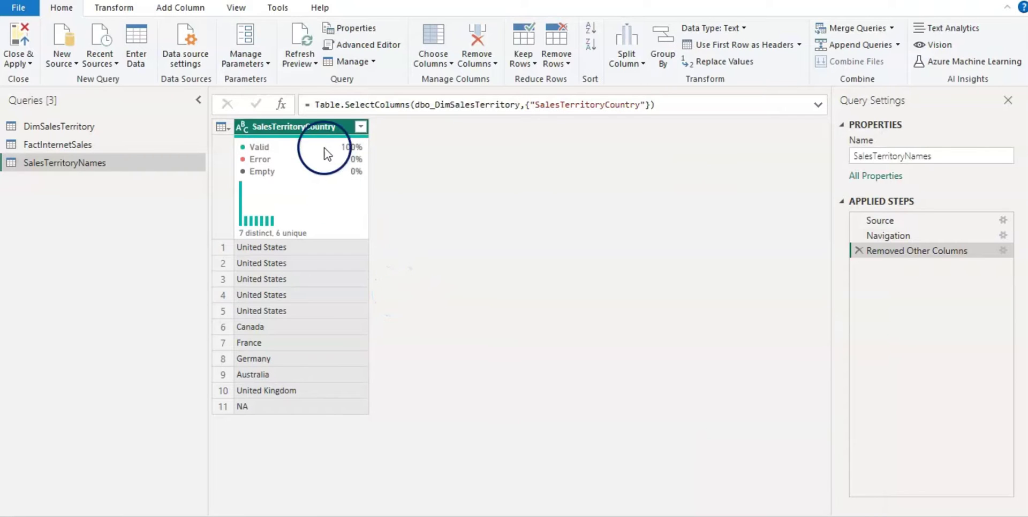
- Remove duplicate country names, leaving seven countries including NA
click(315, 131)
right_click(315, 131)
click(348, 200)
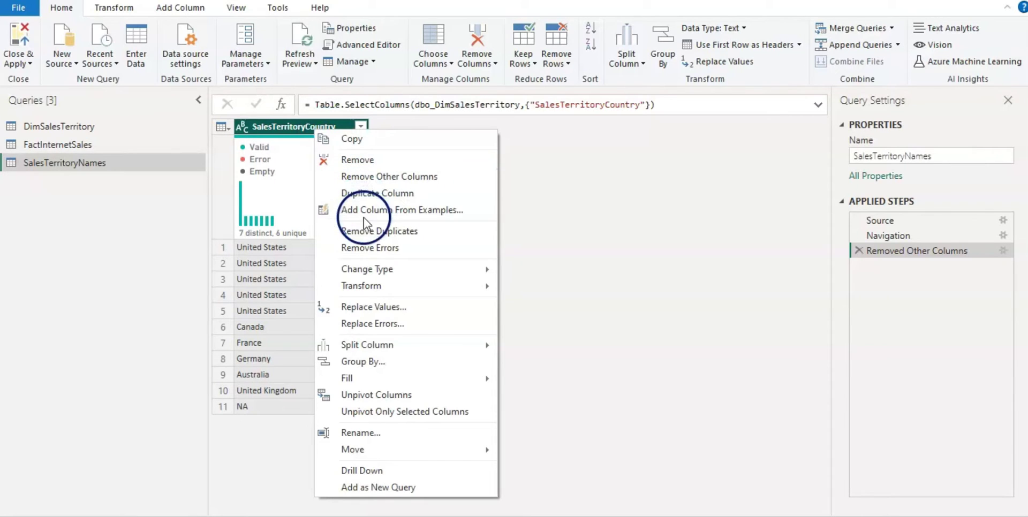
click(364, 236)
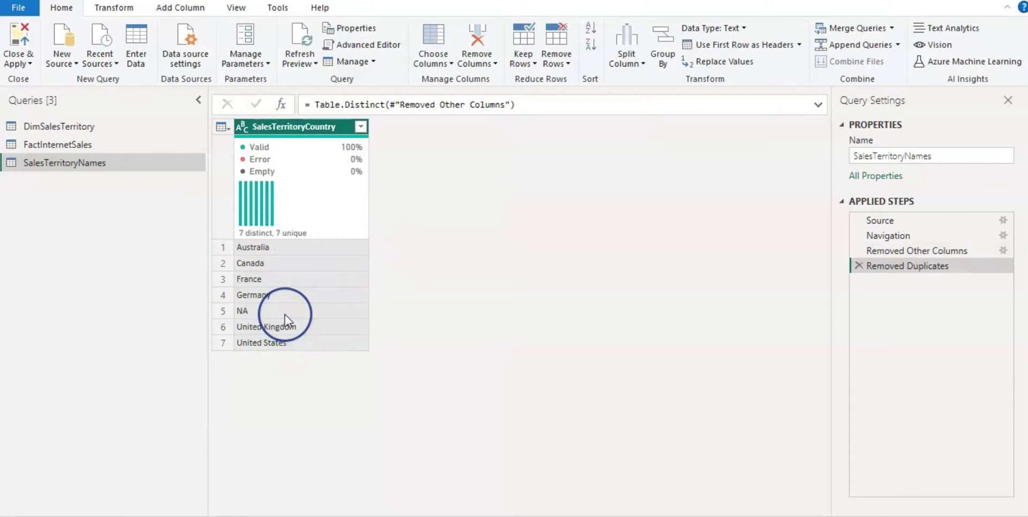
right_click(284, 315)
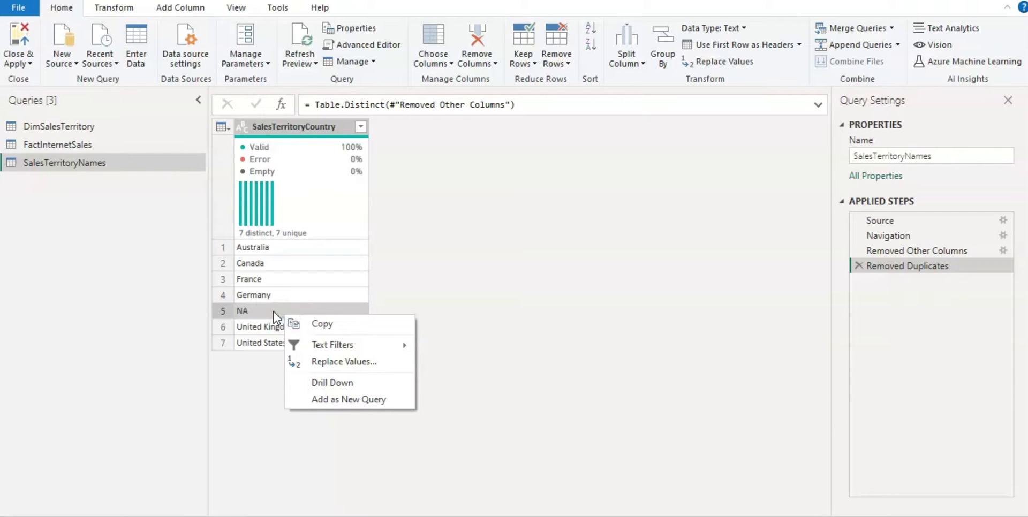
- Replace NA with France, then remove duplicate countries again to leave six
click(275, 311)
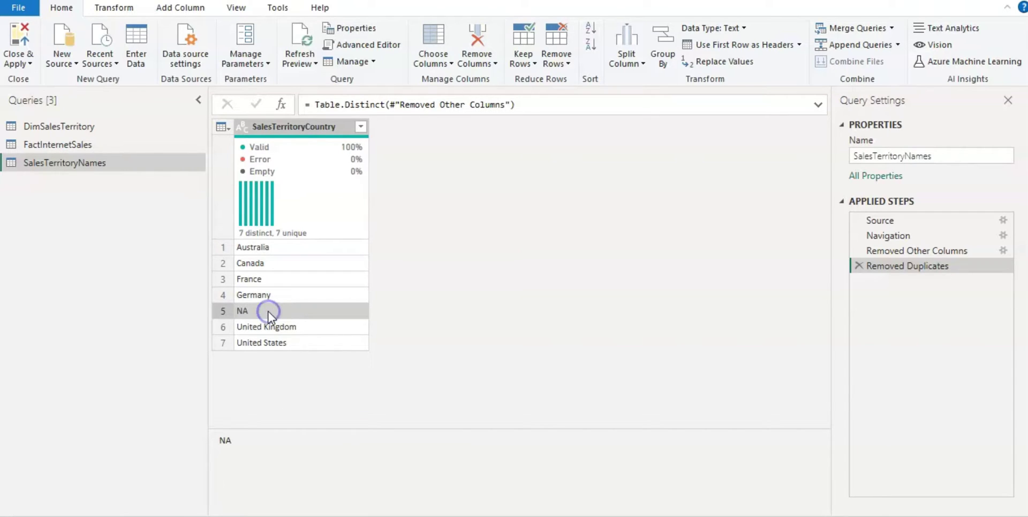
right_click(268, 312)
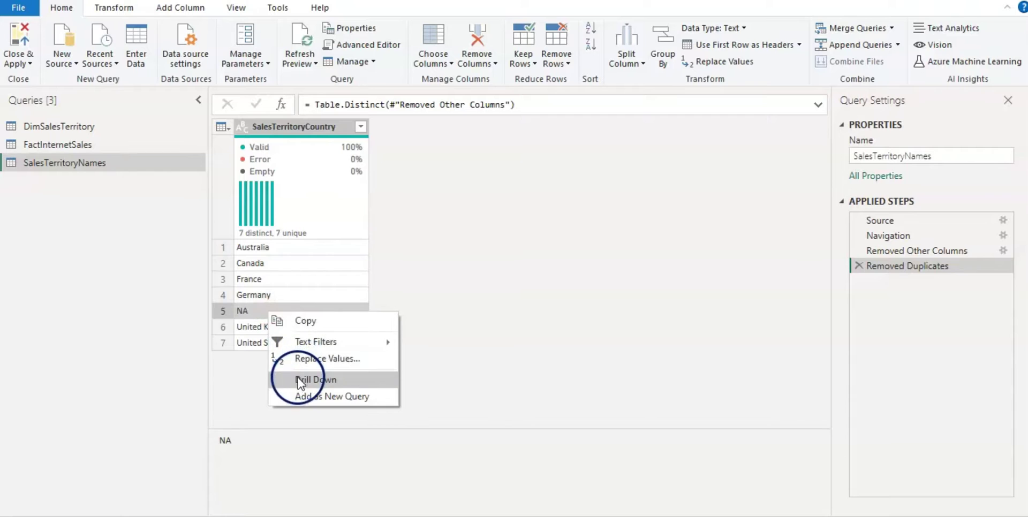
click(306, 357)
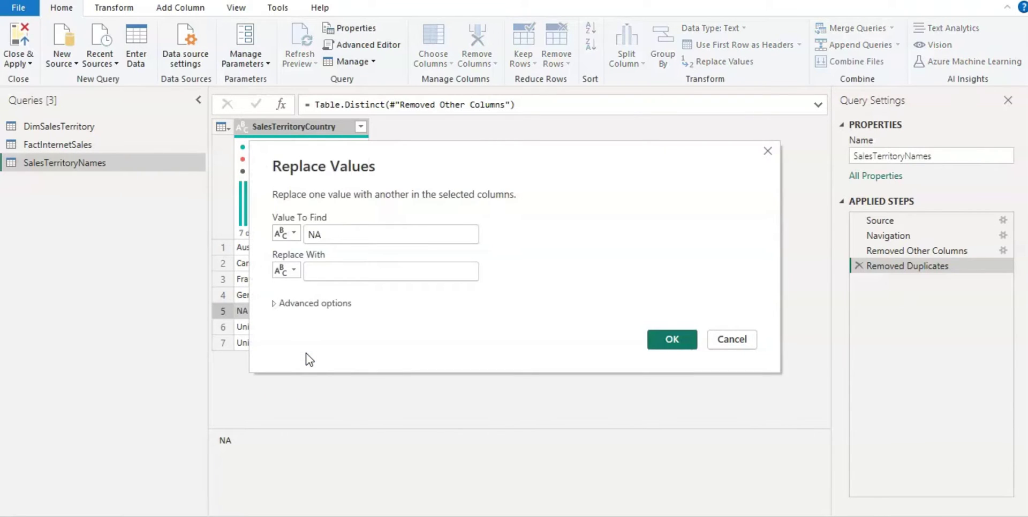
click(466, 213)
drag(511, 153, 609, 172)
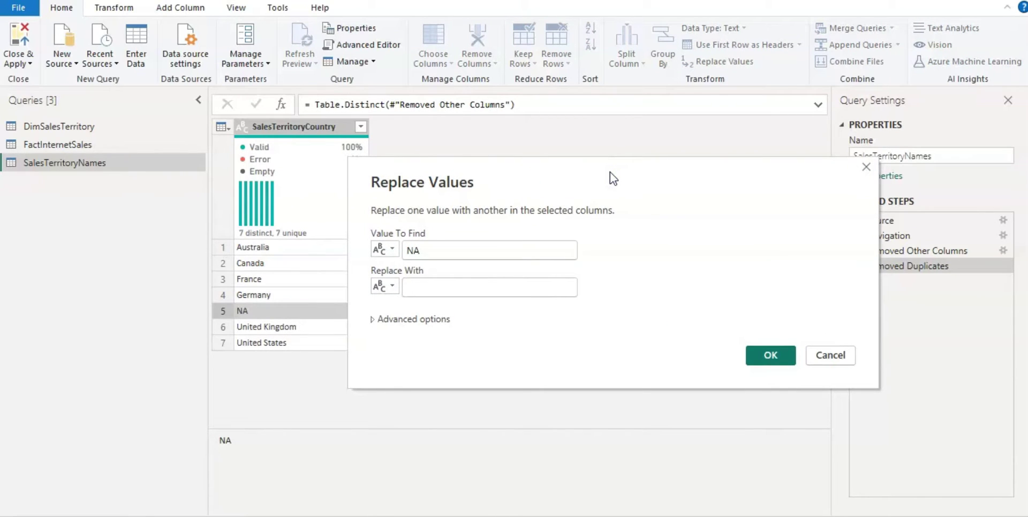
click(491, 292)
text(France)
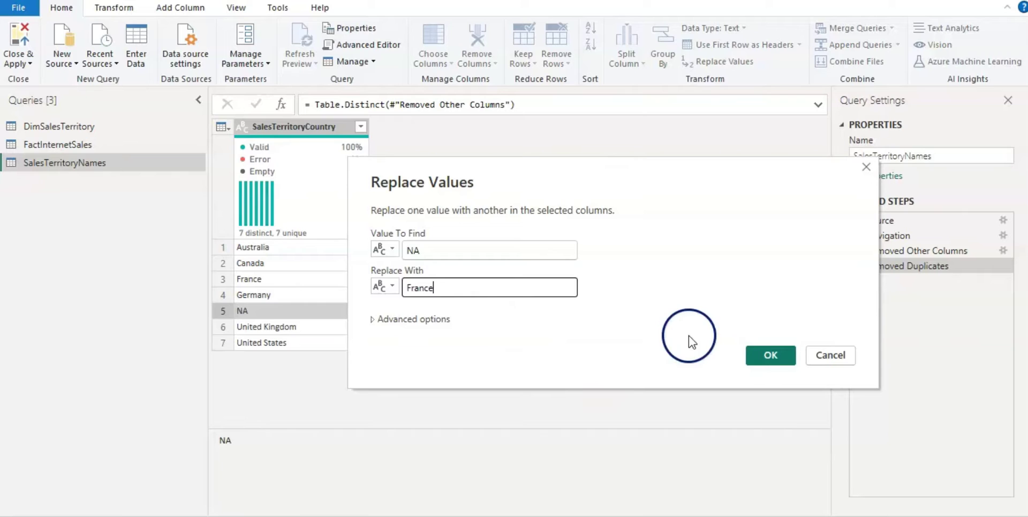
click(771, 355)
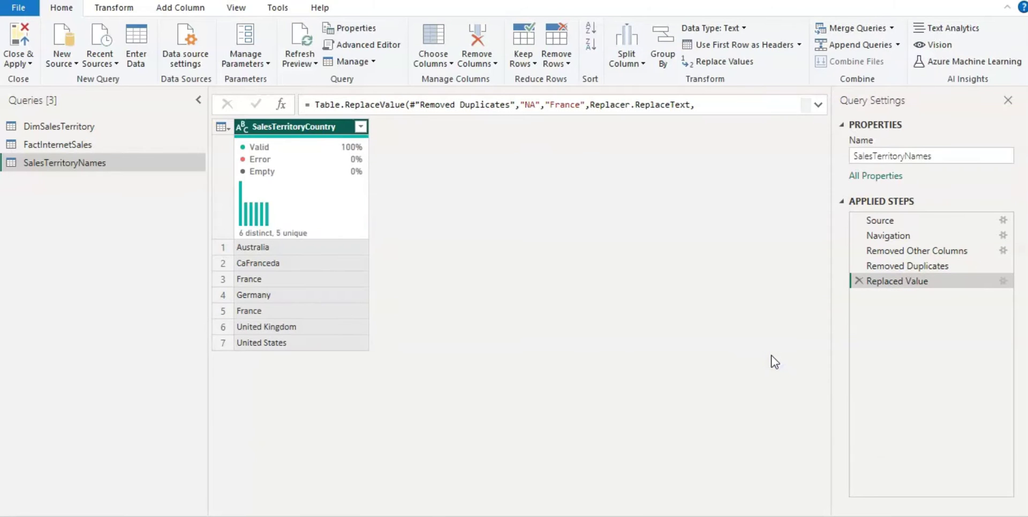
right_click(329, 131)
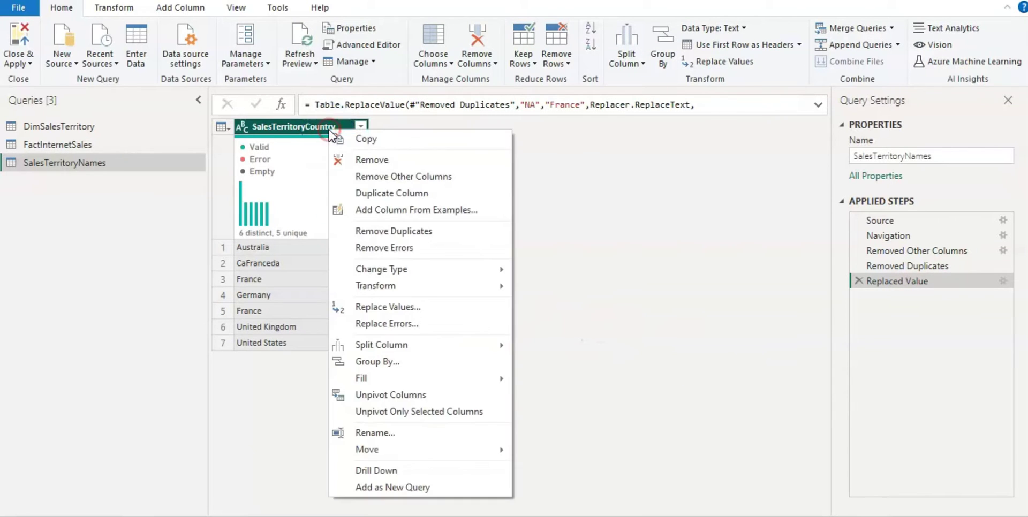
click(377, 229)
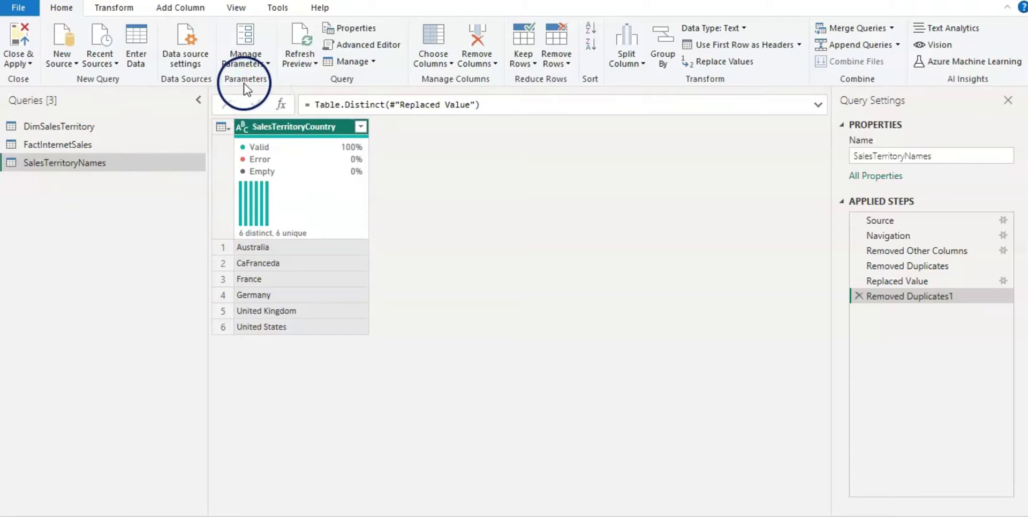
- Create a new parameter named CountryParameter, reusing the name as its description
click(268, 64)
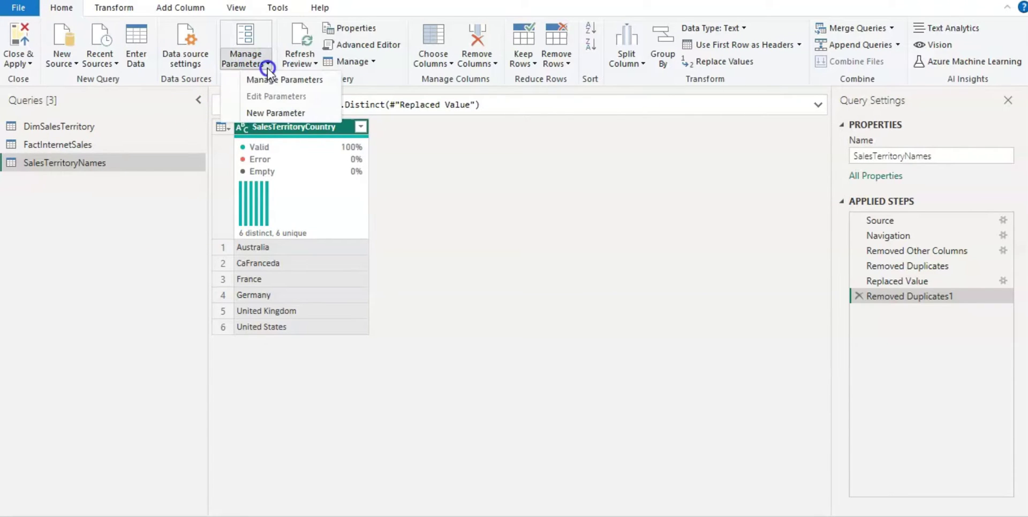
click(270, 114)
click(551, 79)
key(BackSpace)
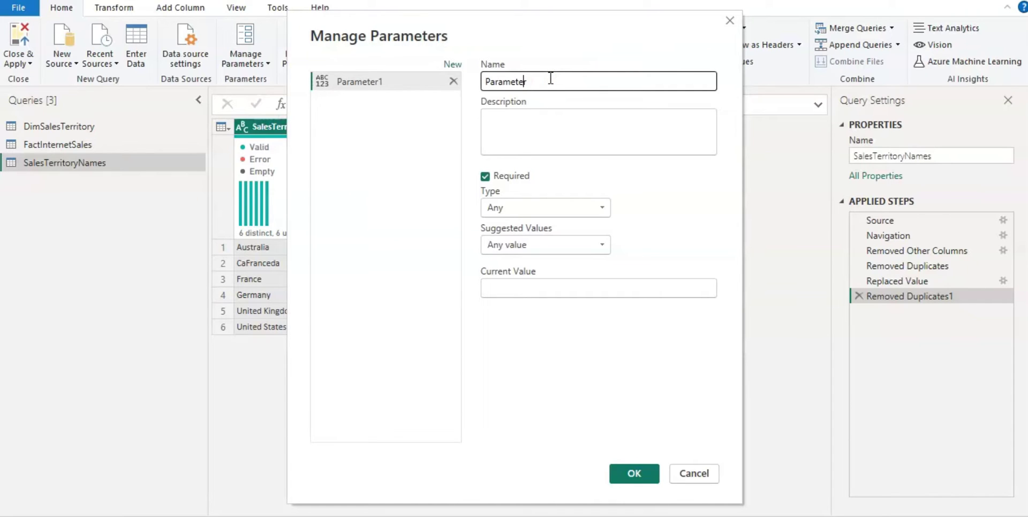
key(Left)
key(Left)
key(Left)
key(Left)
key(Left)
text(Country)
drag(566, 80, 455, 91)
key(ctrl+c)
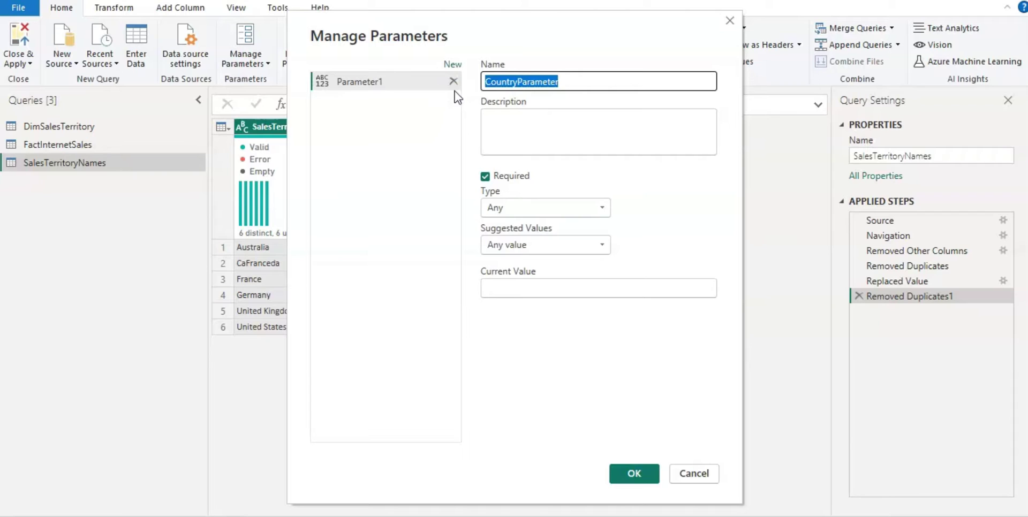
click(503, 116)
key(ctrl+v)
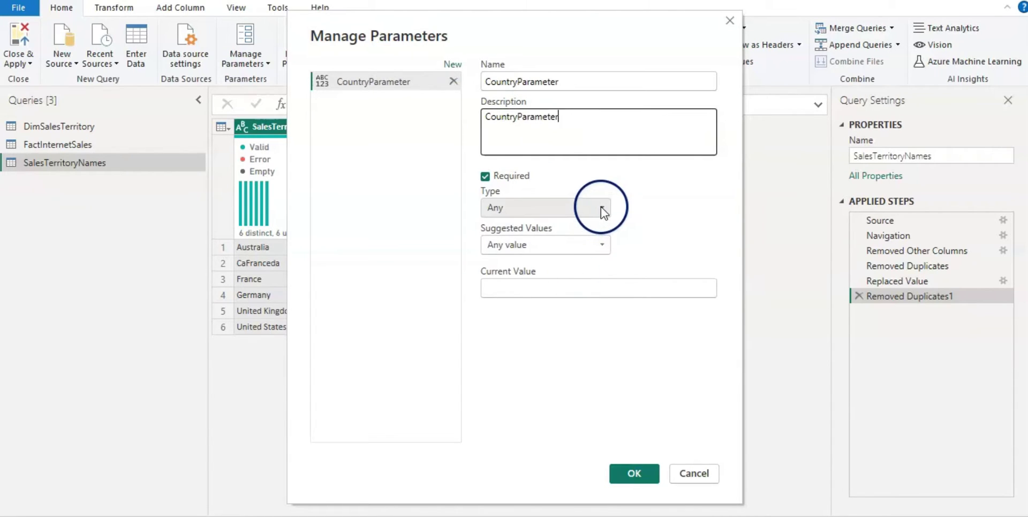
- Make CountryParameter a Text parameter with current value France, then view DimSalesTerritory
click(600, 208)
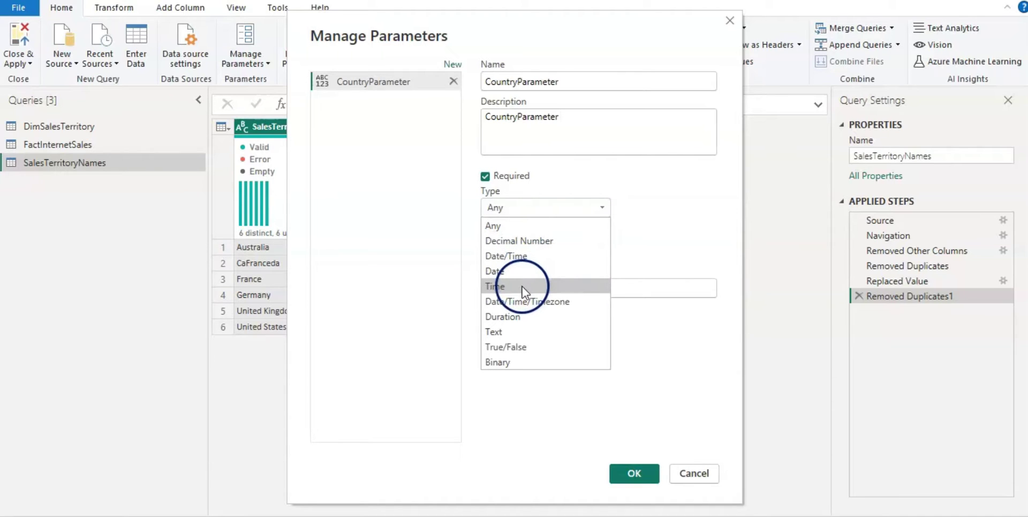
click(510, 332)
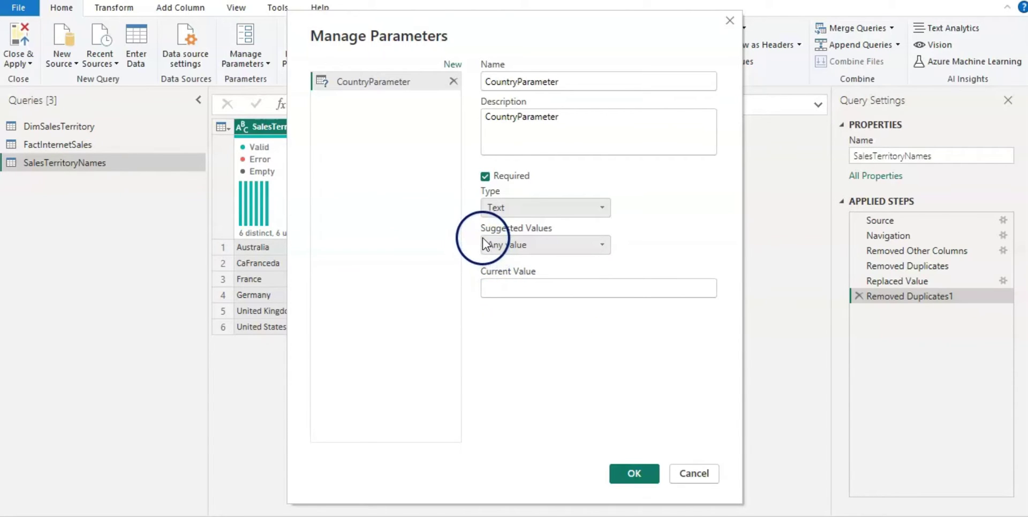
click(513, 289)
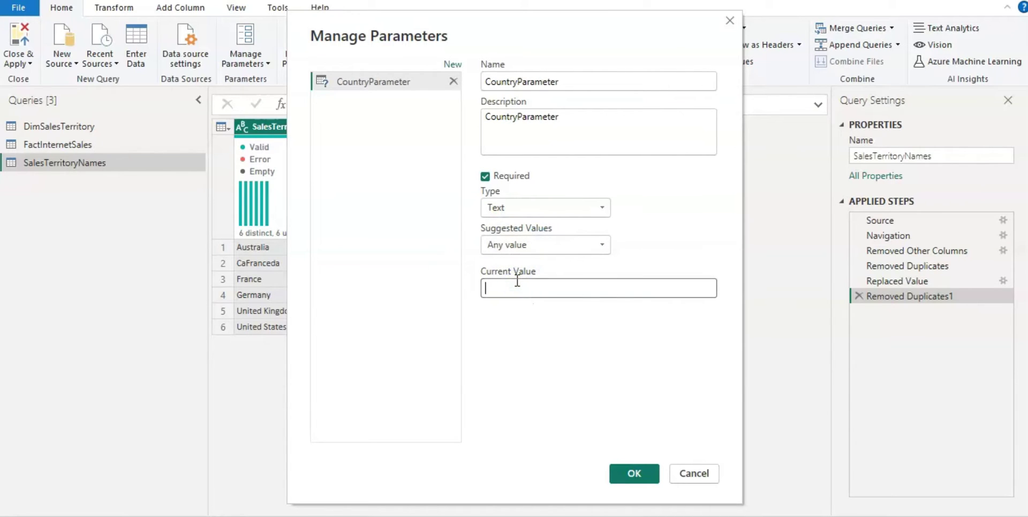
text(France)
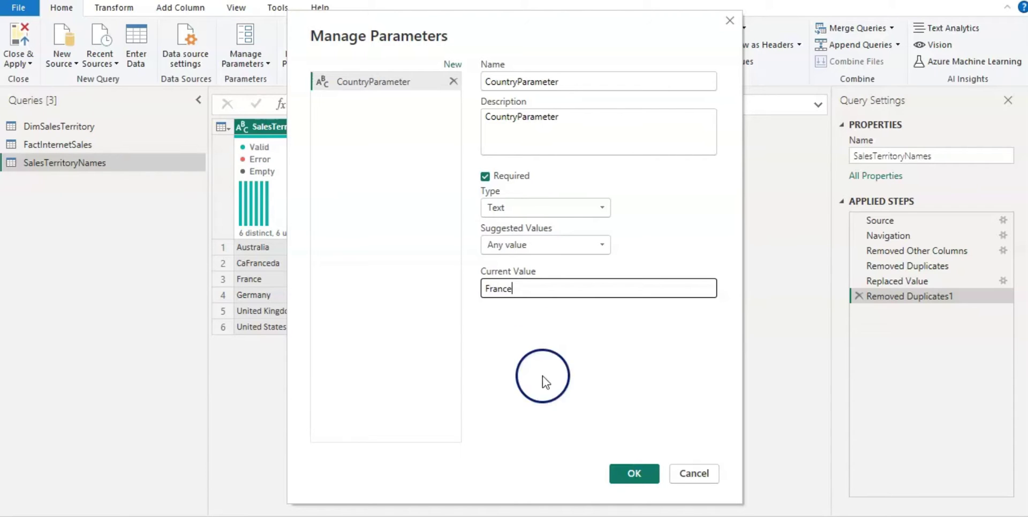
click(628, 473)
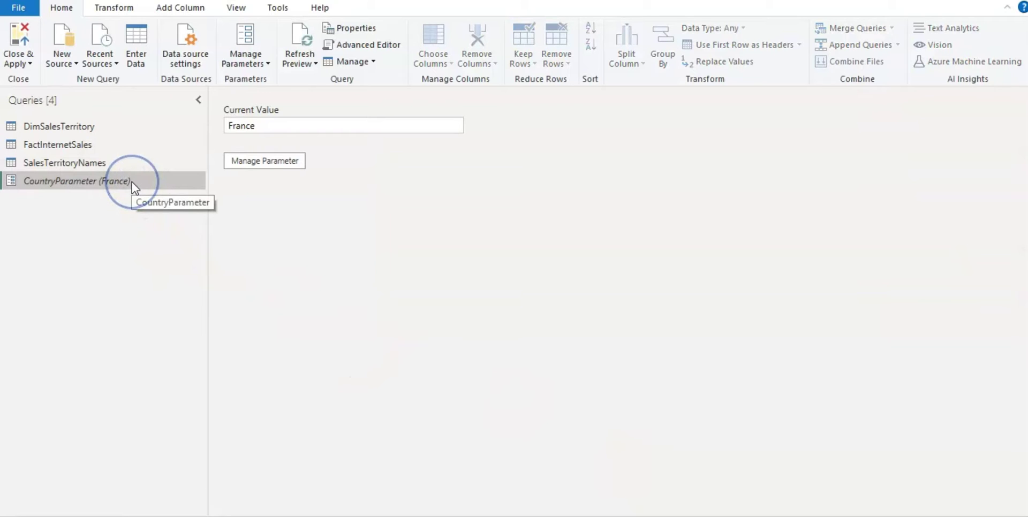
click(79, 128)
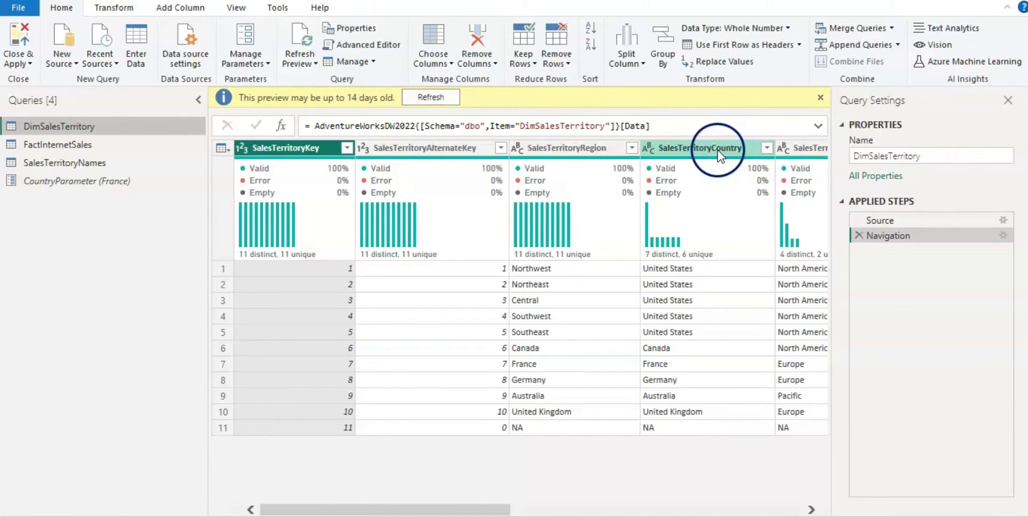
- Filter SalesTerritoryCountry to equal CountryParameter, leaving only the France row with key 7
click(767, 148)
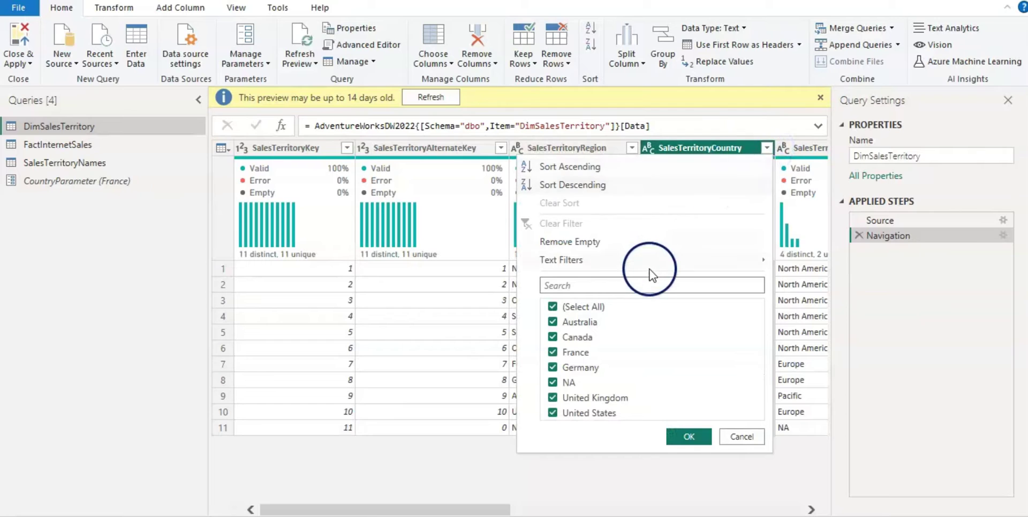
mouse_move(630, 256)
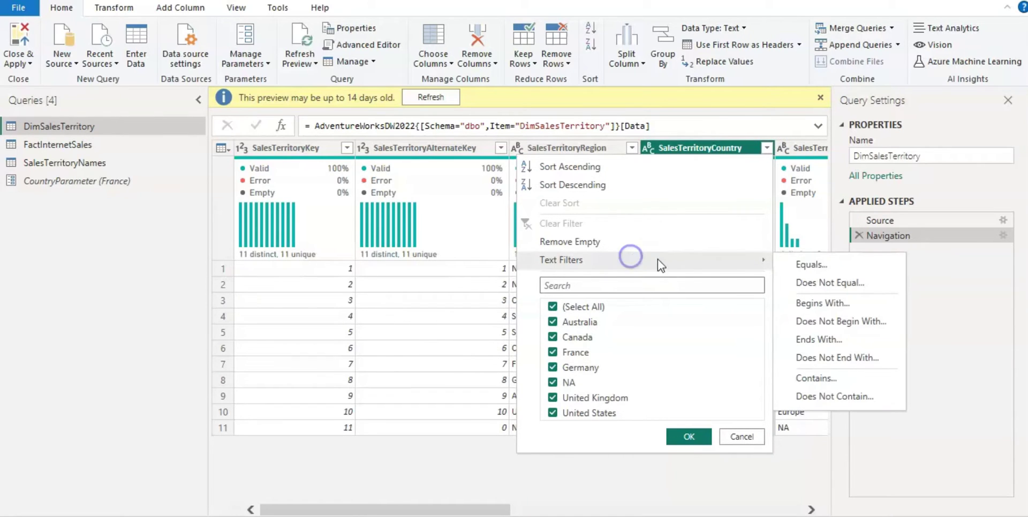
click(794, 263)
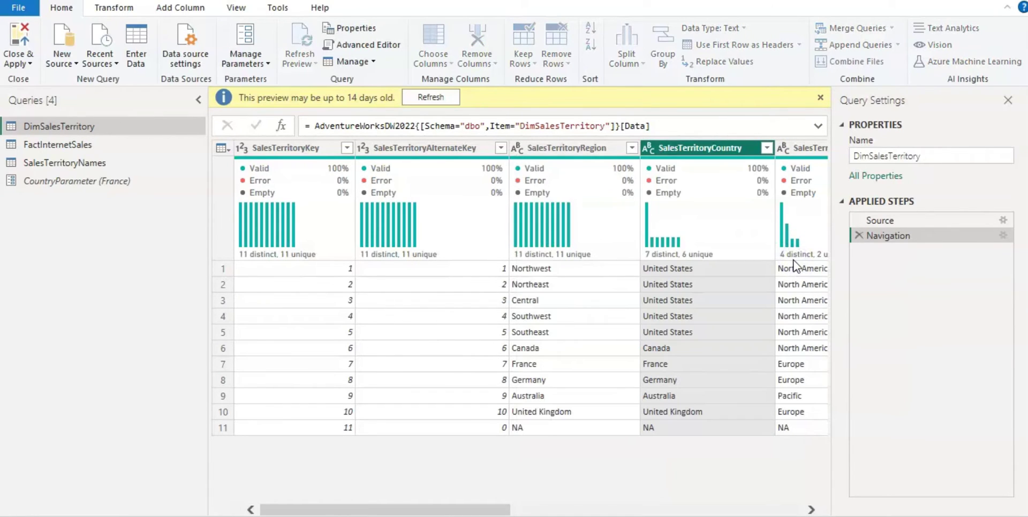
click(442, 256)
click(429, 262)
click(429, 294)
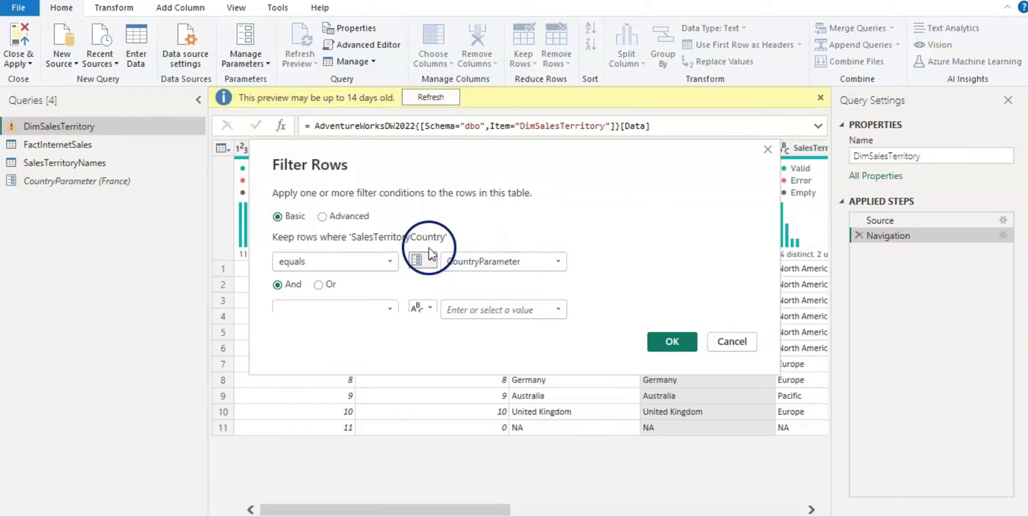
click(430, 262)
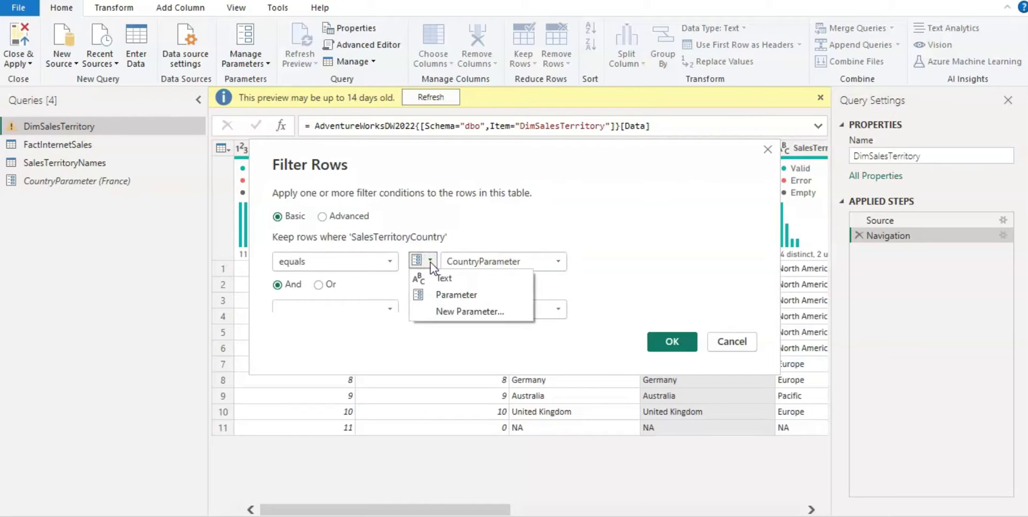
click(489, 237)
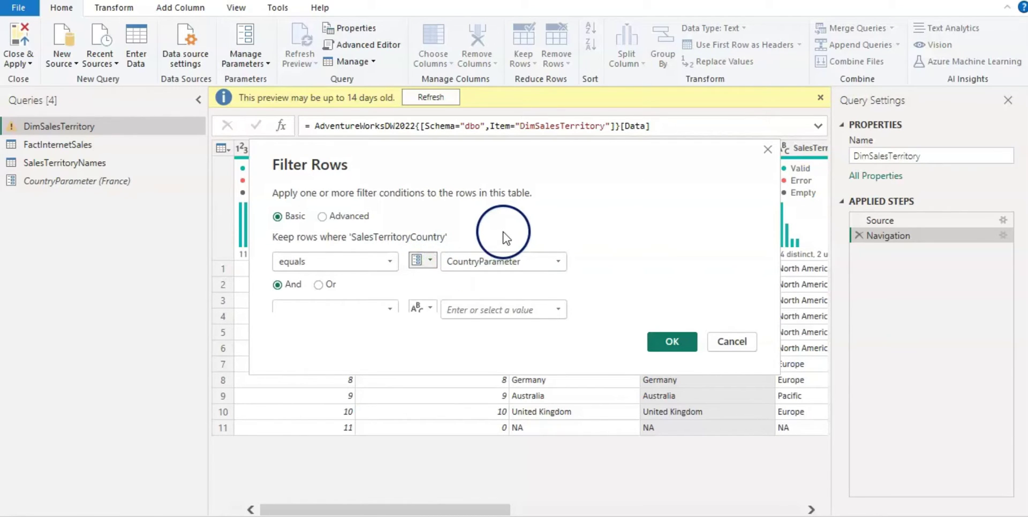
click(559, 261)
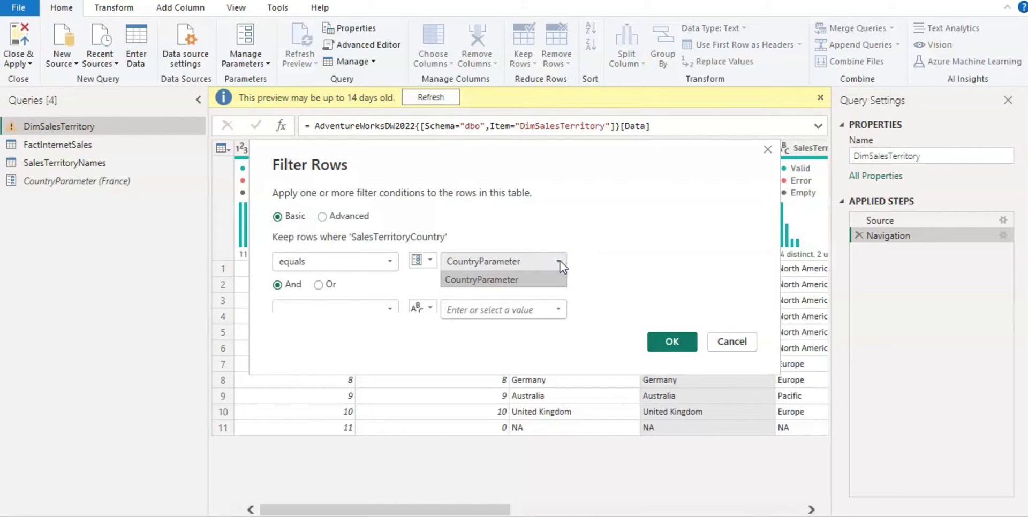
click(545, 280)
click(593, 263)
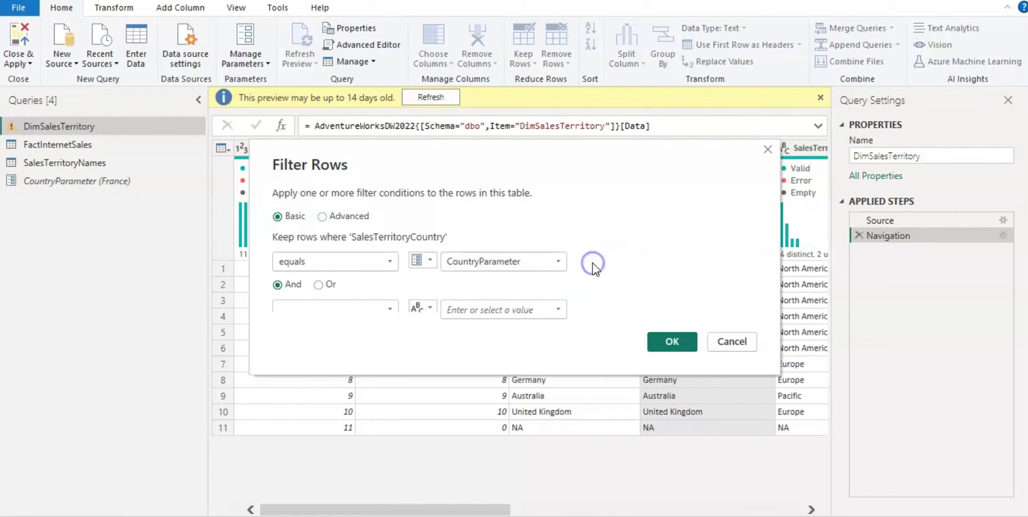
click(667, 342)
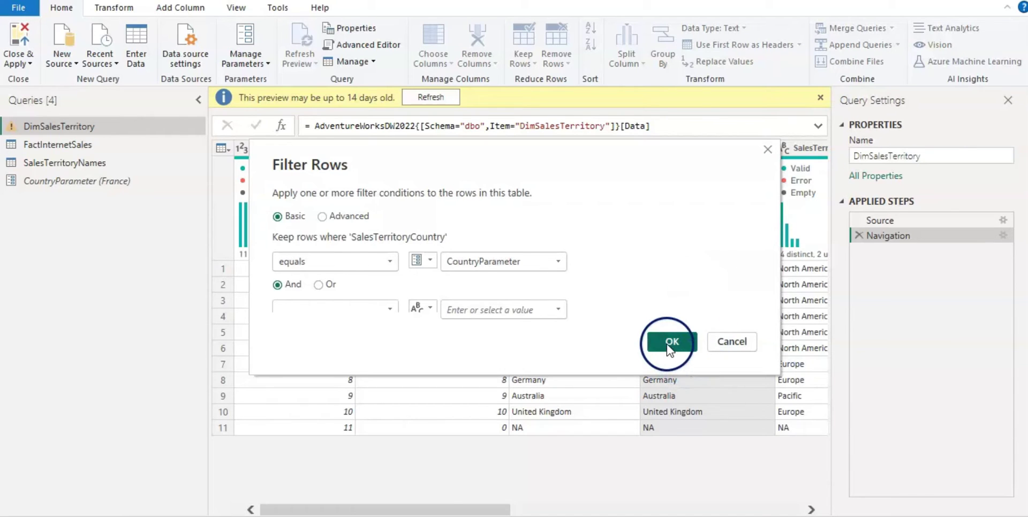
click(25, 229)
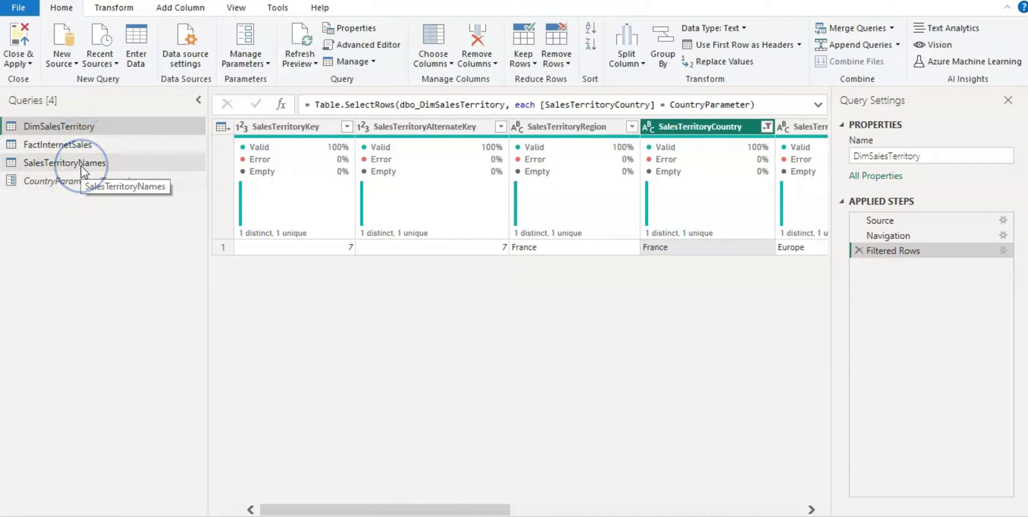
- Review SalesTerritoryNames and CountryParameter, then Close & Apply the query changes
click(81, 165)
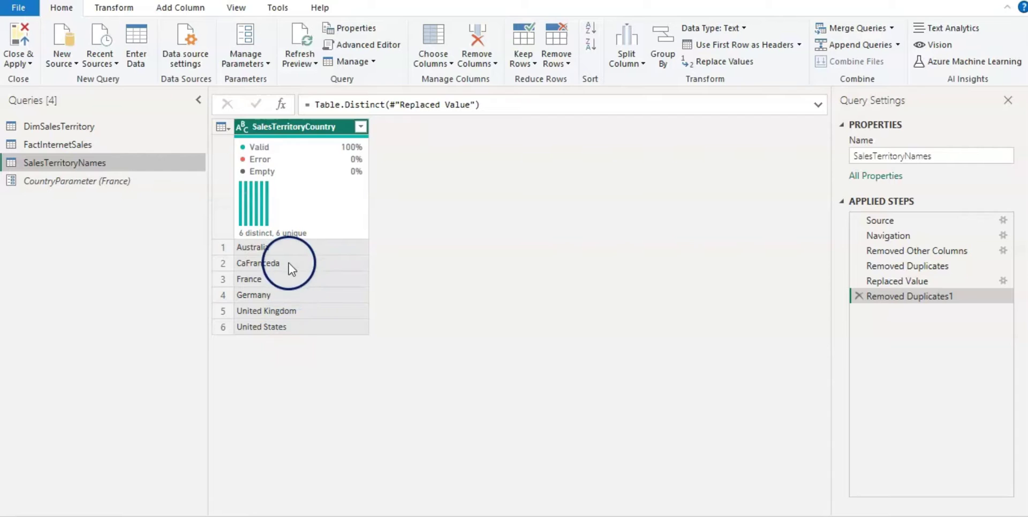
click(101, 178)
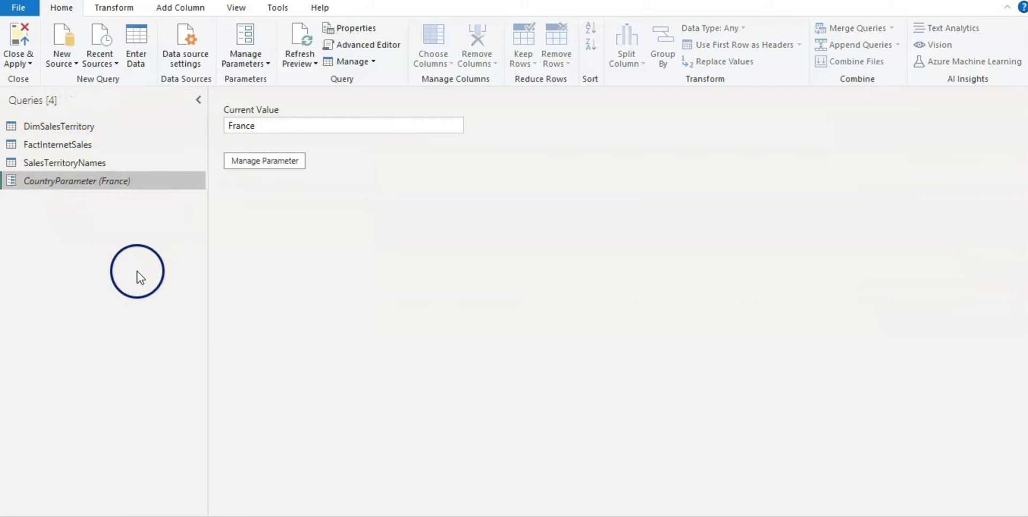
click(30, 63)
click(32, 78)
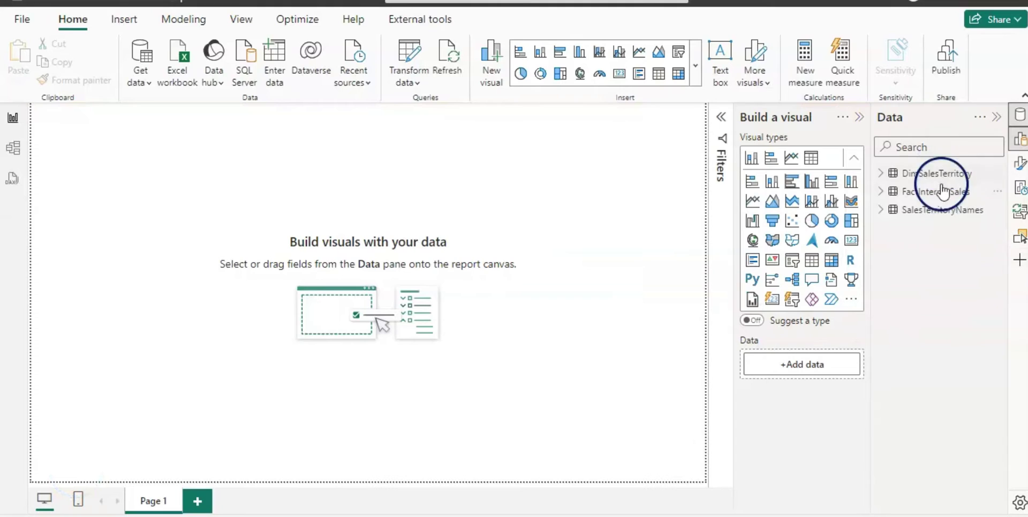
- Expand SalesTerritoryNames in the Data pane to reveal its SalesTerritoryCountry field
click(882, 210)
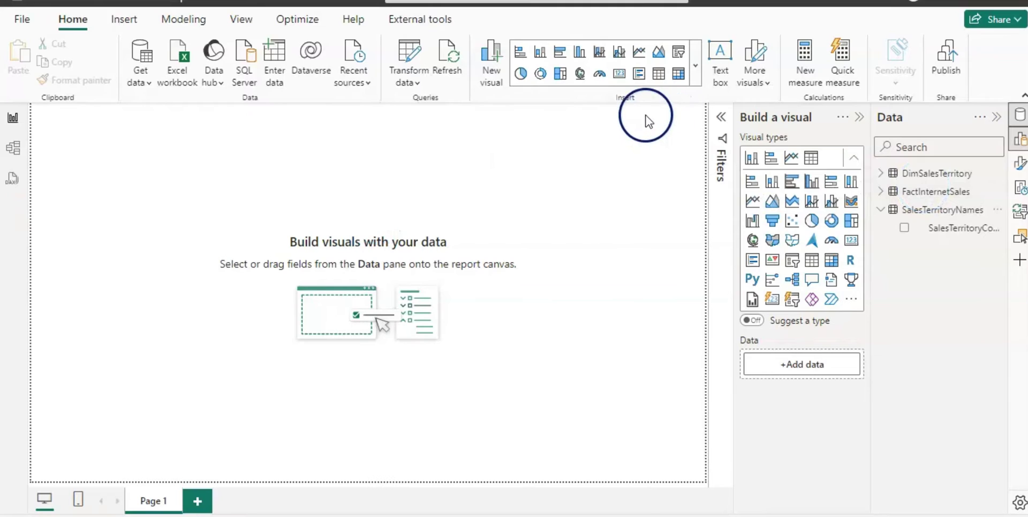
- Add a clustered bar chart, then move it to the page centre and enlarge it
click(559, 50)
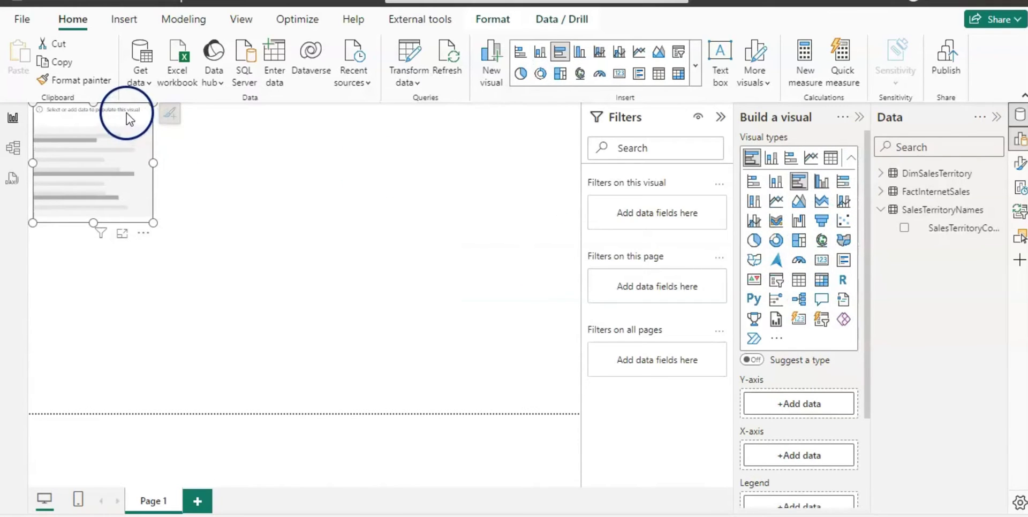
drag(126, 113, 418, 187)
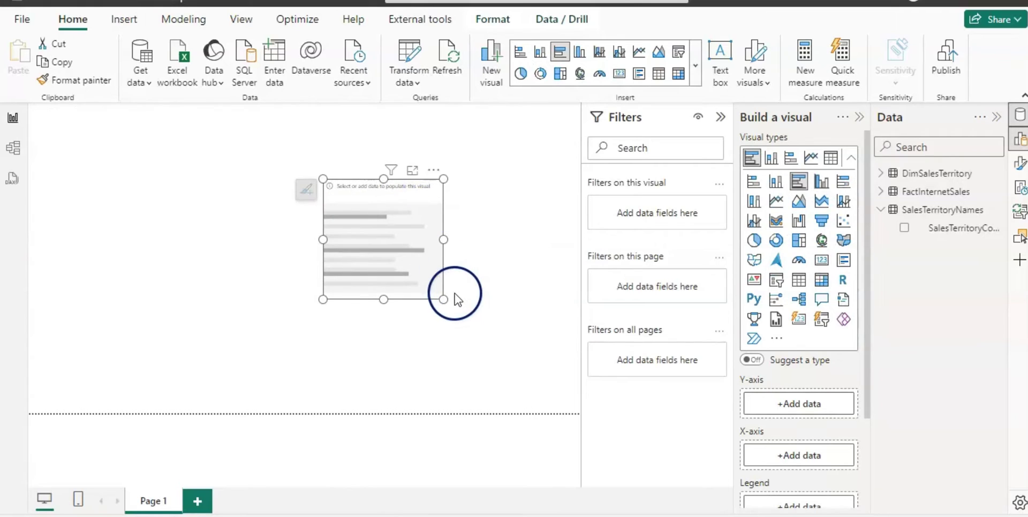
drag(456, 300, 567, 384)
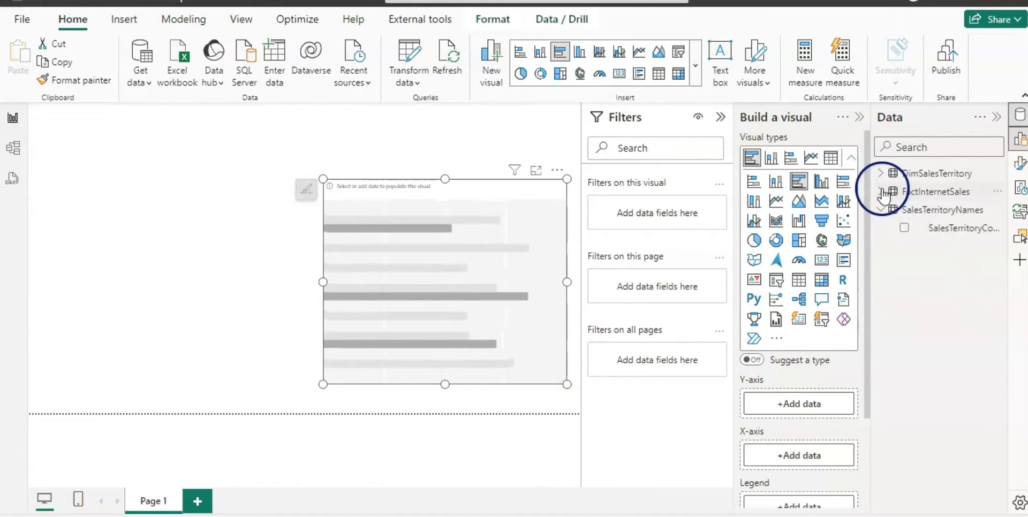
- Plot FactInternetSales SalesAmount by DimSalesTerritory's SalesTerritoryCountry in the bar chart
click(882, 193)
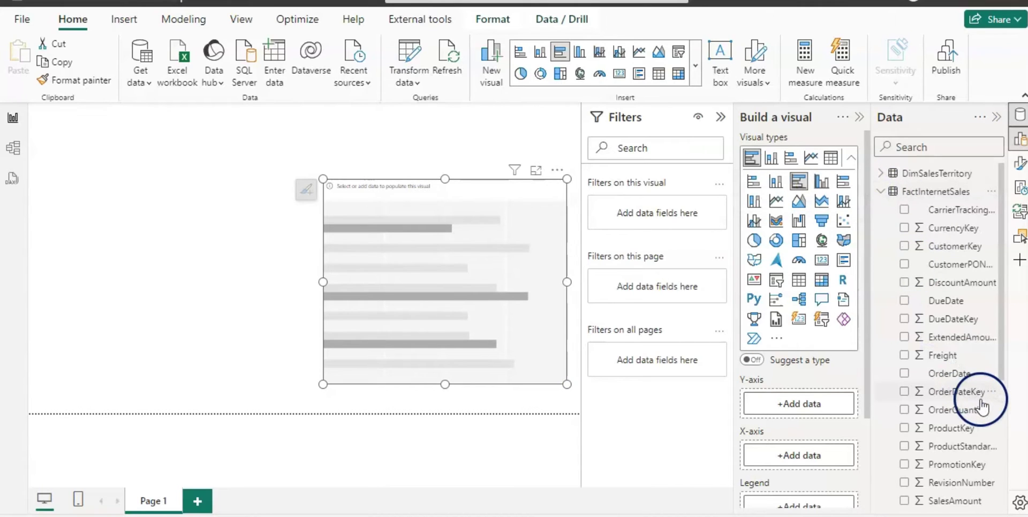
drag(1007, 349, 1010, 437)
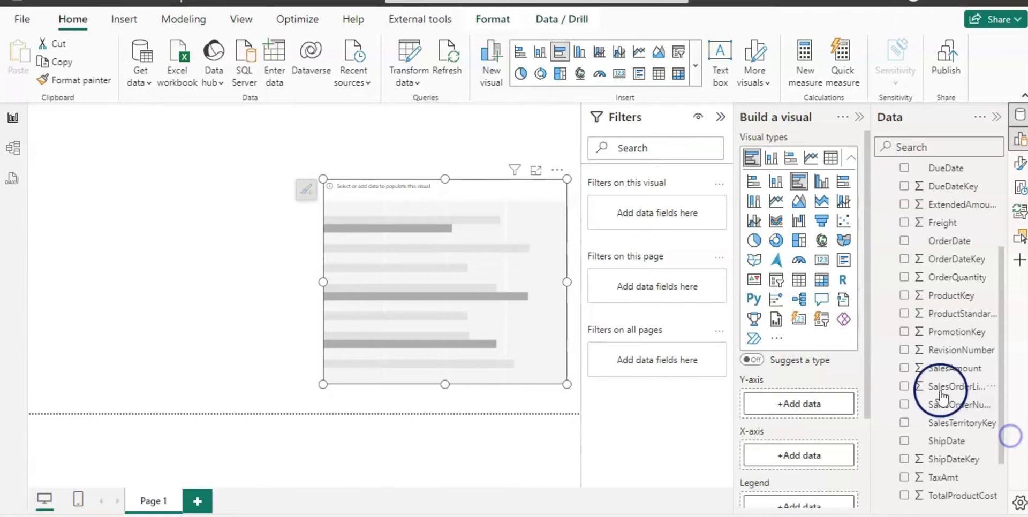
click(905, 368)
drag(1002, 363, 999, 252)
click(880, 173)
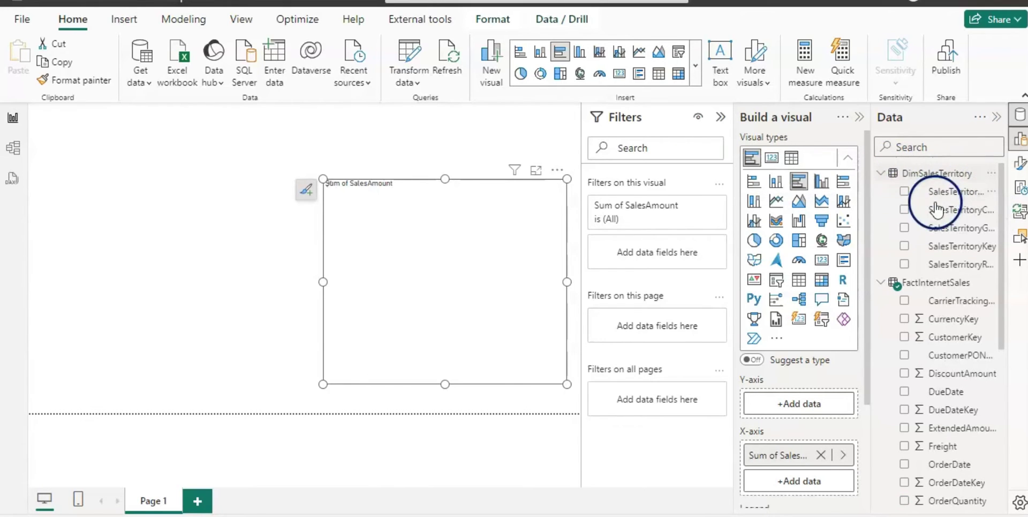
click(905, 211)
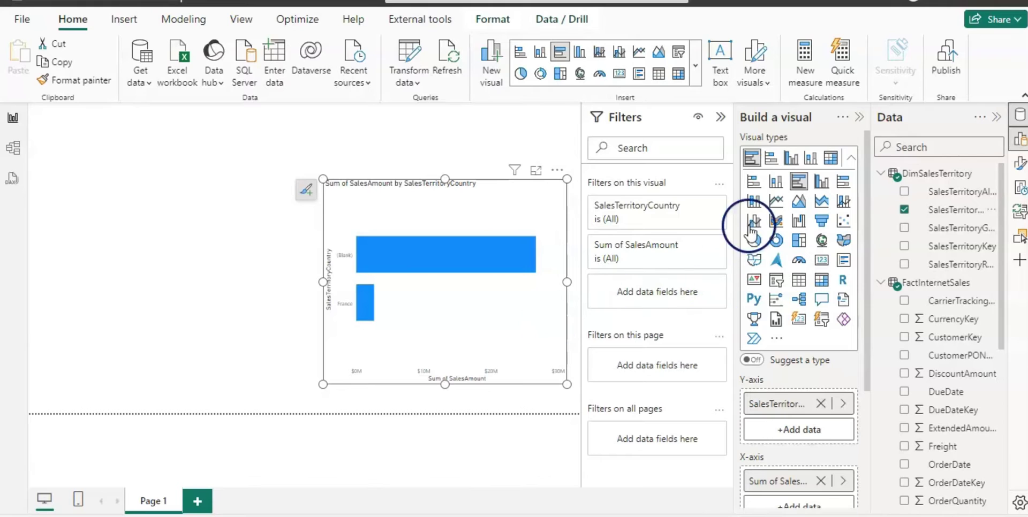
- Raise the Y-axis label font size to 18 and turn off the X-axis values
click(1020, 165)
click(603, 274)
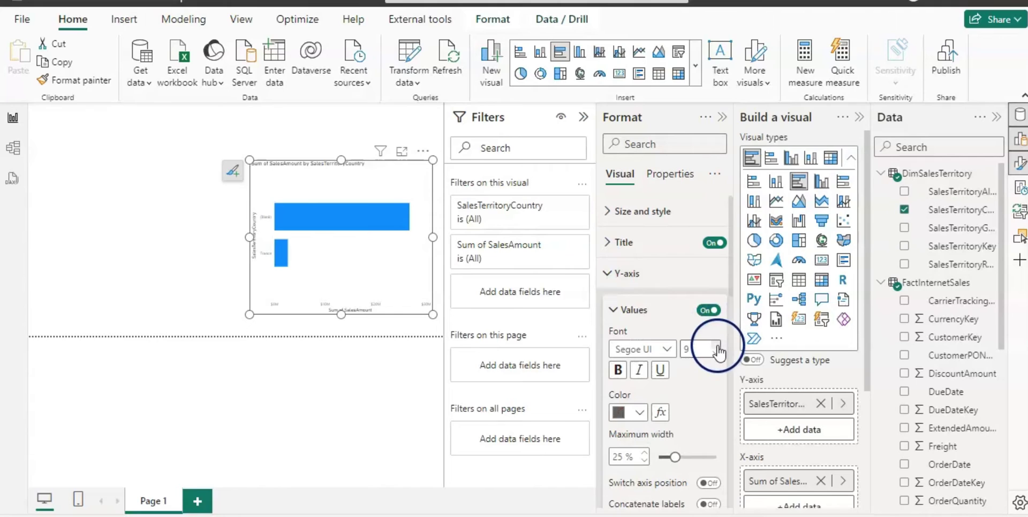
click(717, 346)
click(717, 346)
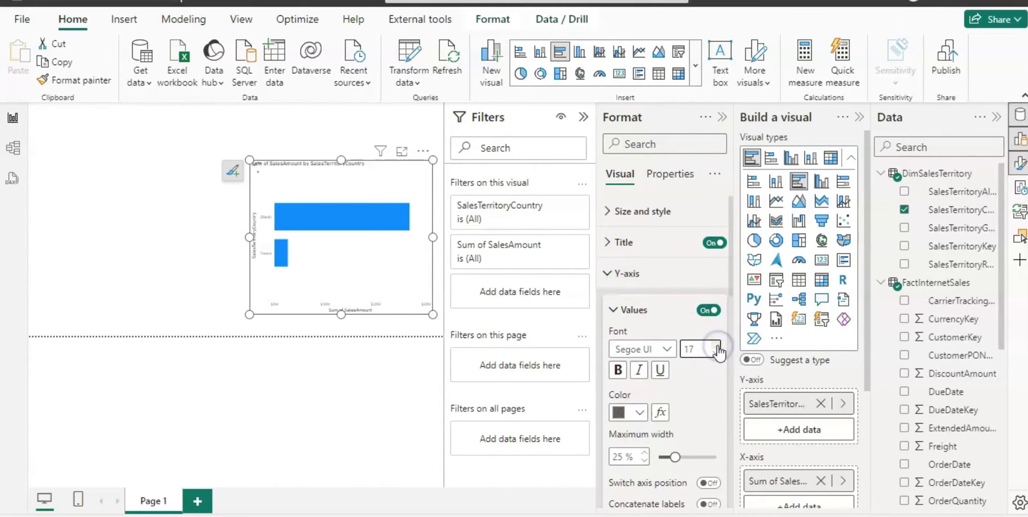
click(717, 346)
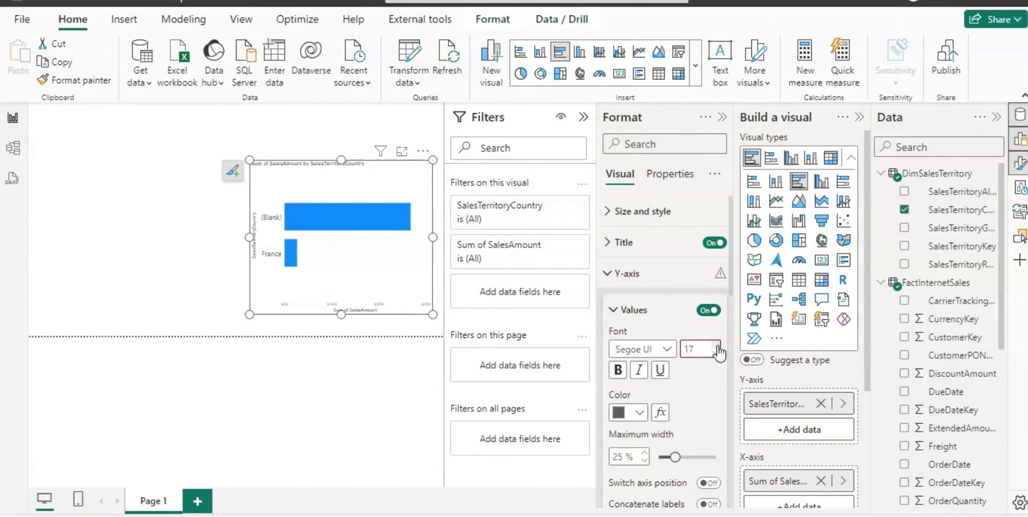
click(717, 346)
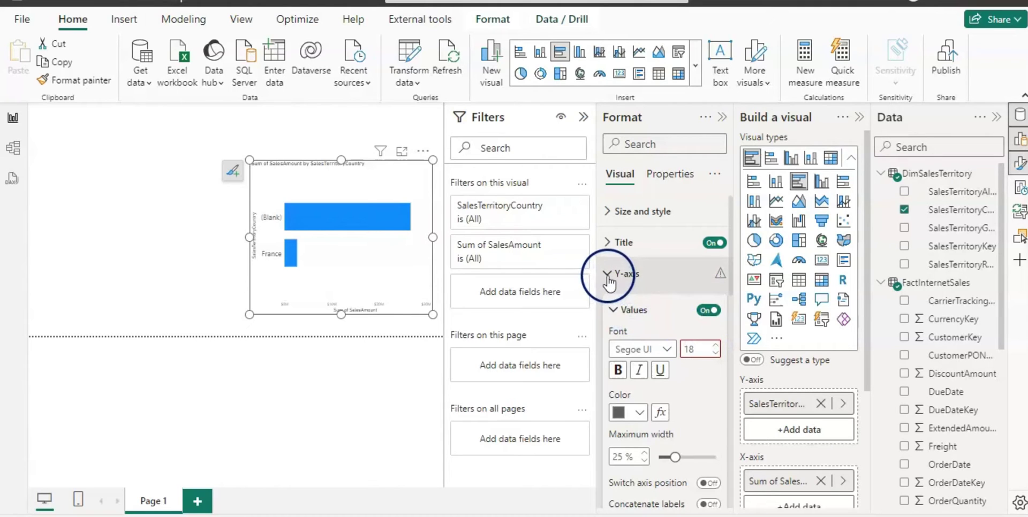
click(609, 273)
click(610, 304)
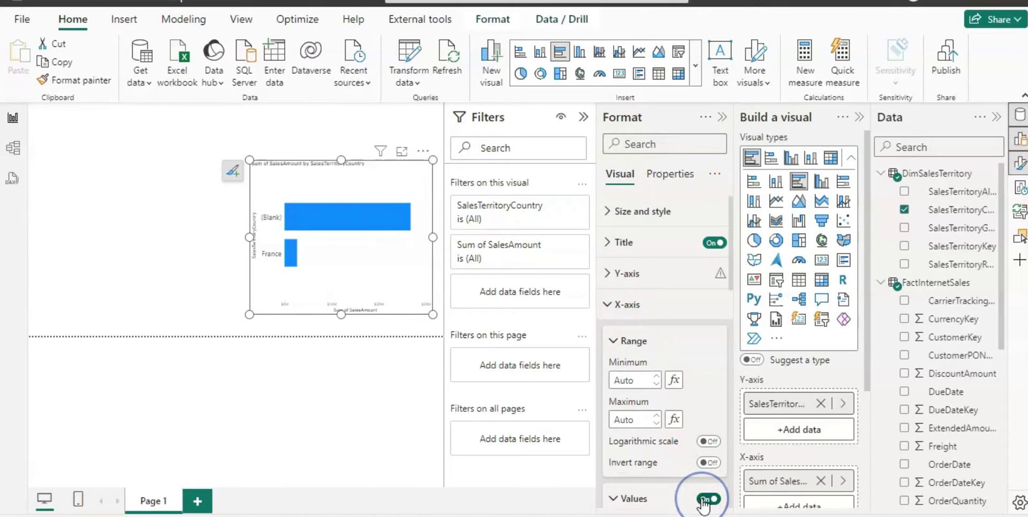
click(702, 499)
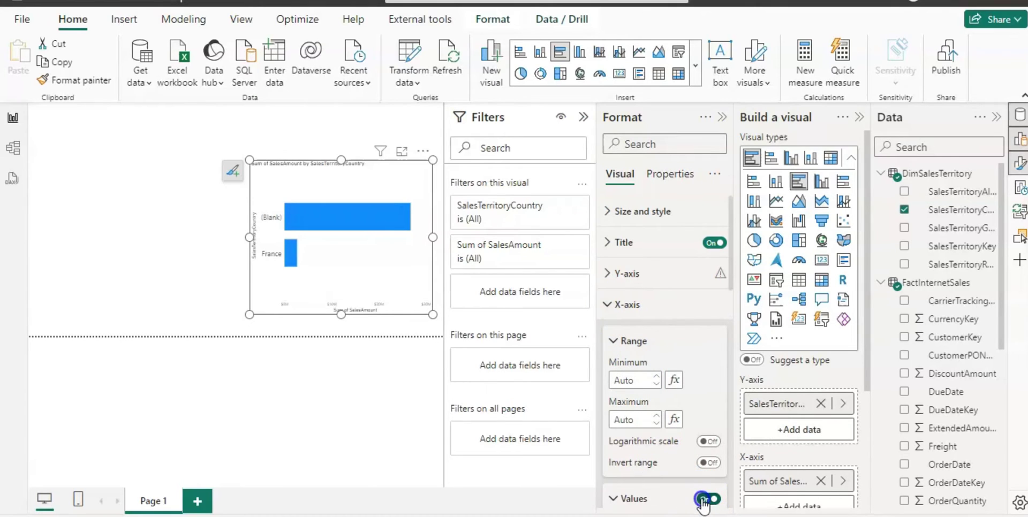
click(610, 305)
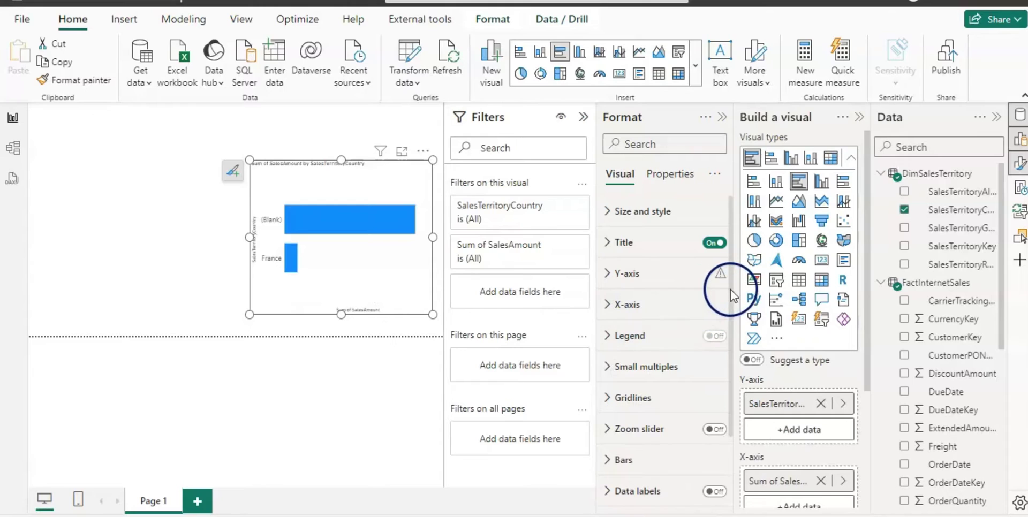
- Turn on data labels positioned at Inside end
drag(731, 291, 744, 410)
click(715, 399)
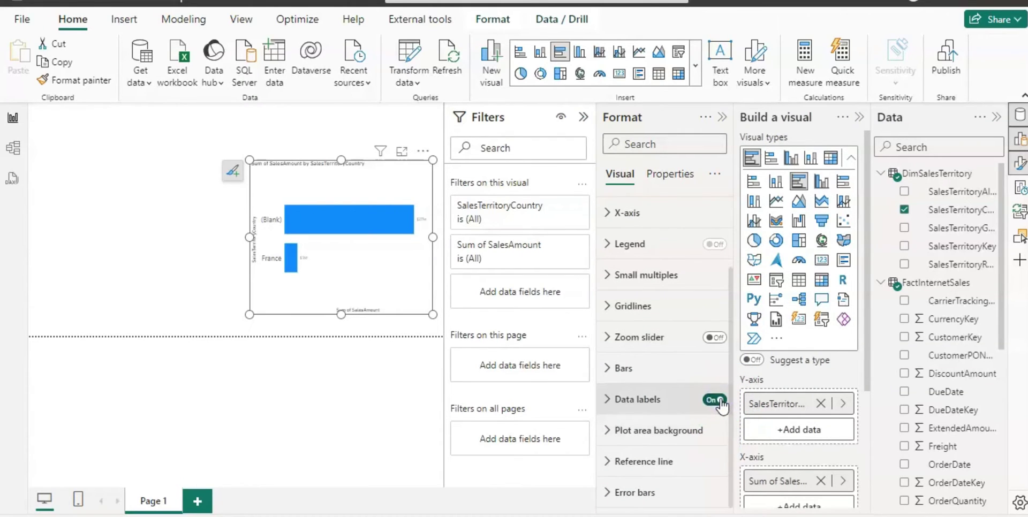
click(608, 400)
drag(730, 239, 734, 285)
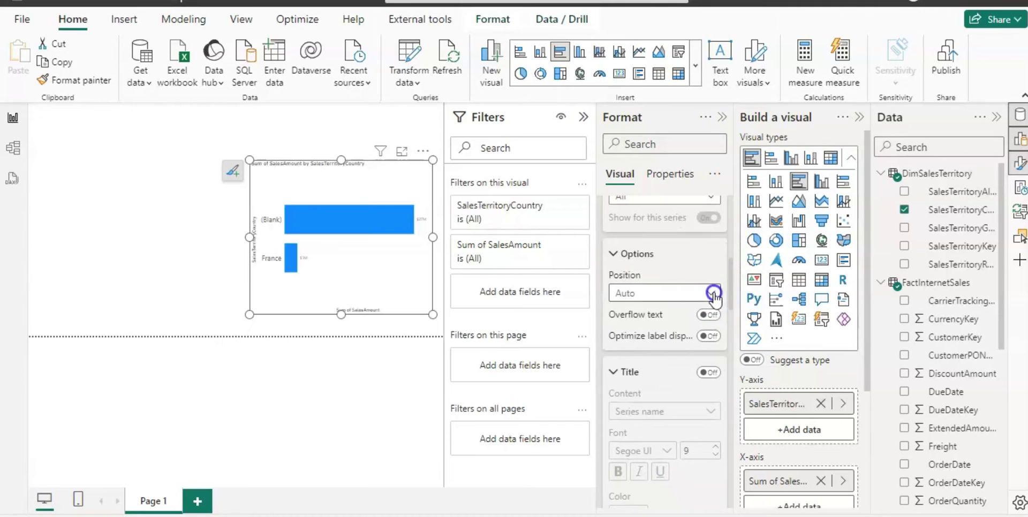
click(713, 294)
click(646, 337)
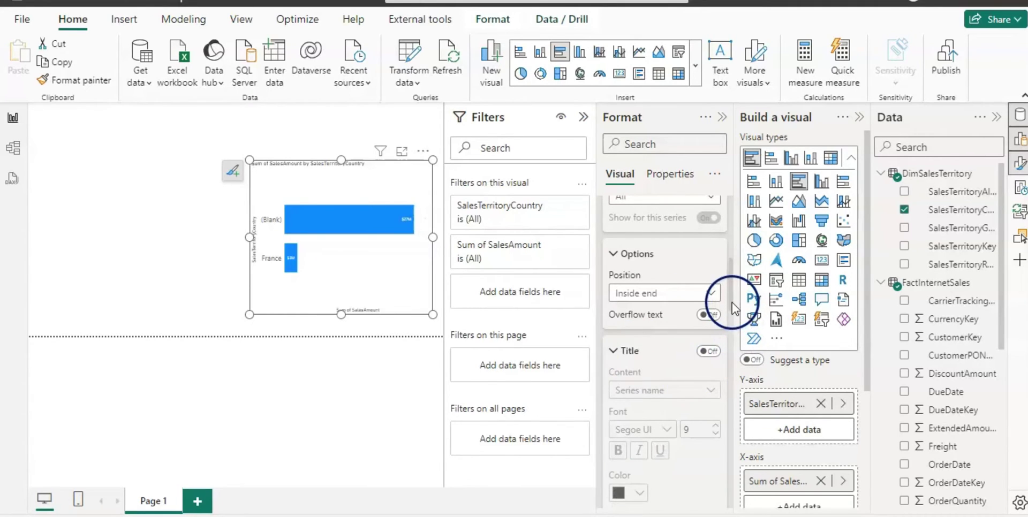
- Set the data label value font size to 17 and close the Format pane
drag(730, 302, 732, 363)
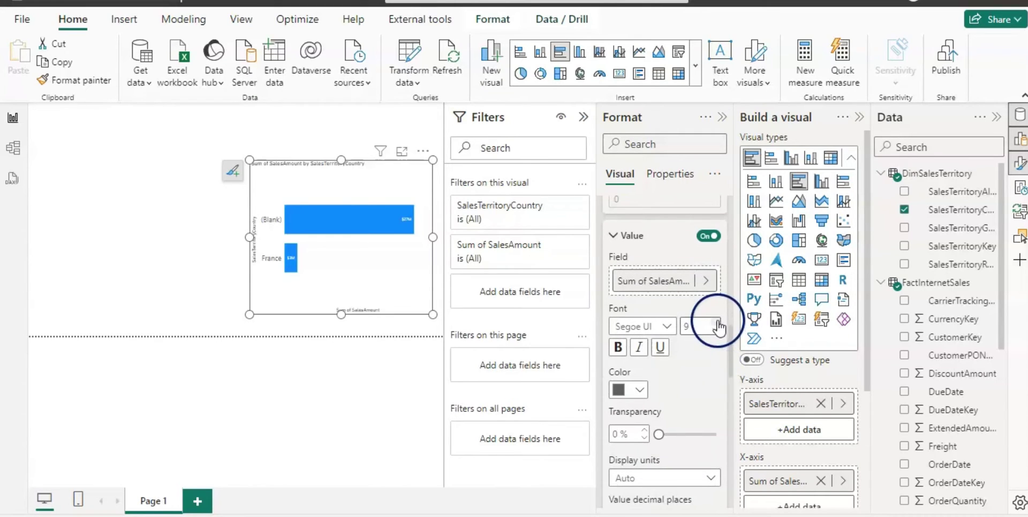
click(717, 322)
click(717, 322)
click(718, 322)
click(718, 322)
click(717, 322)
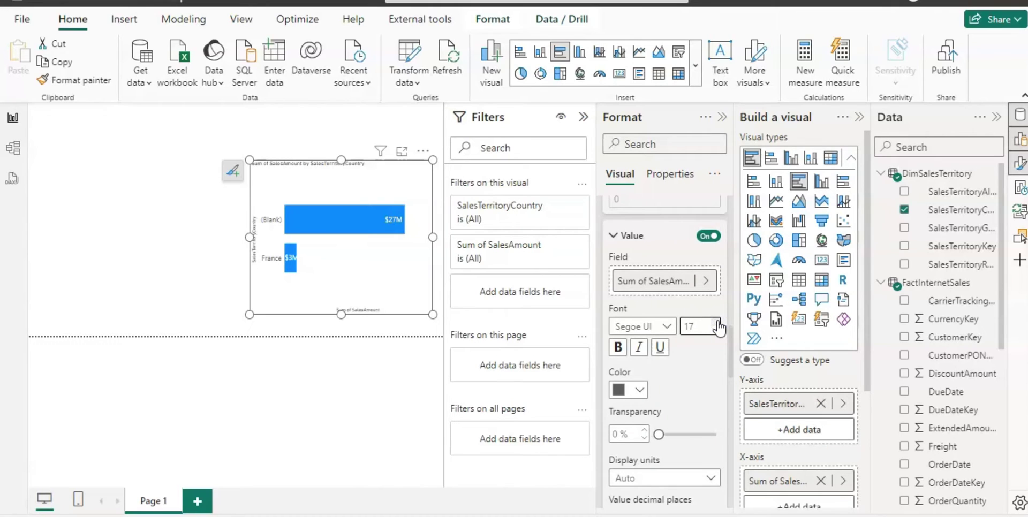
click(660, 244)
click(614, 235)
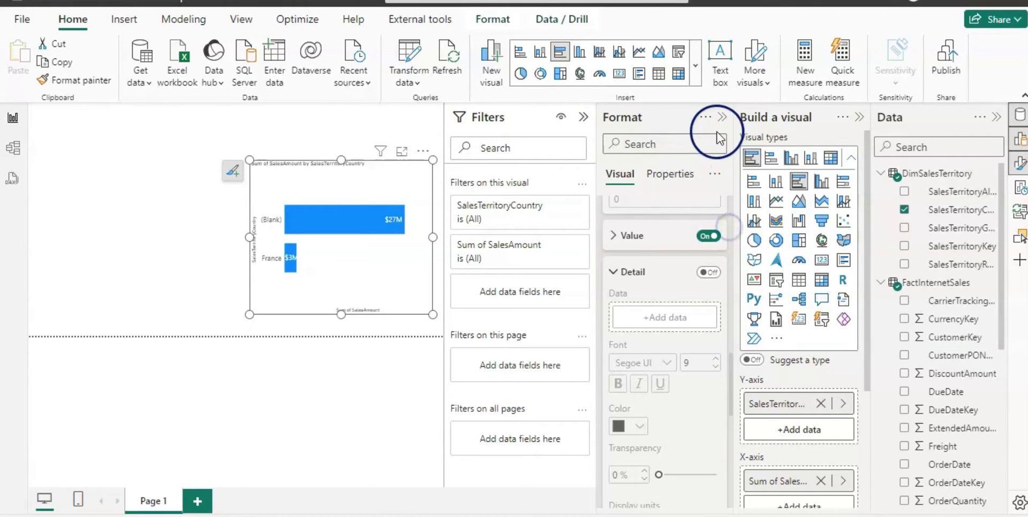
click(722, 117)
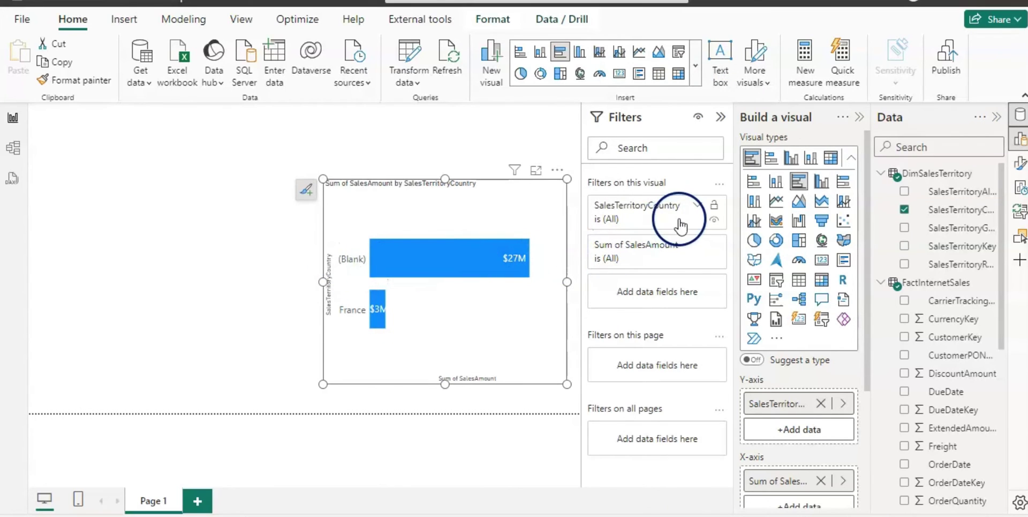
- Filter the visual's SalesTerritoryCountry to all values except (Blank), then collapse the Filters pane
click(699, 209)
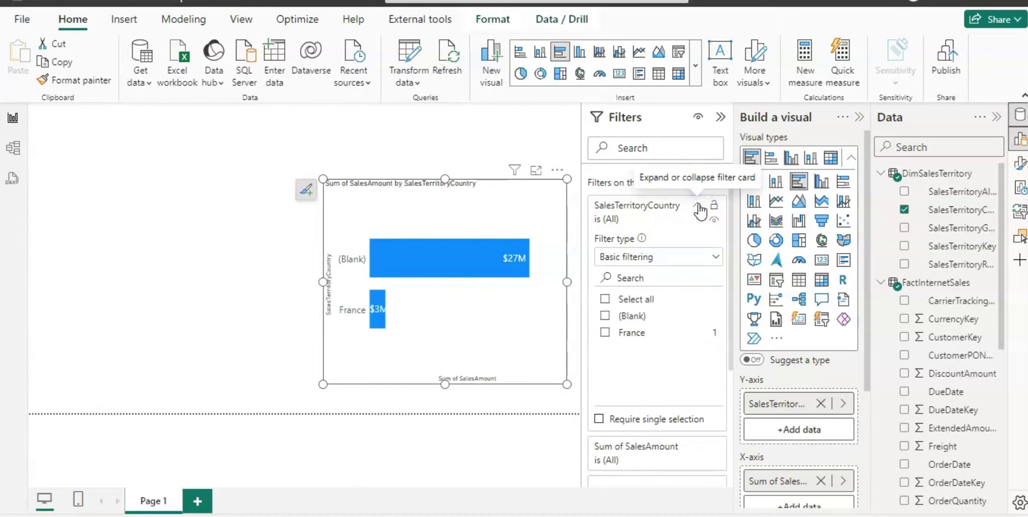
click(607, 300)
click(605, 316)
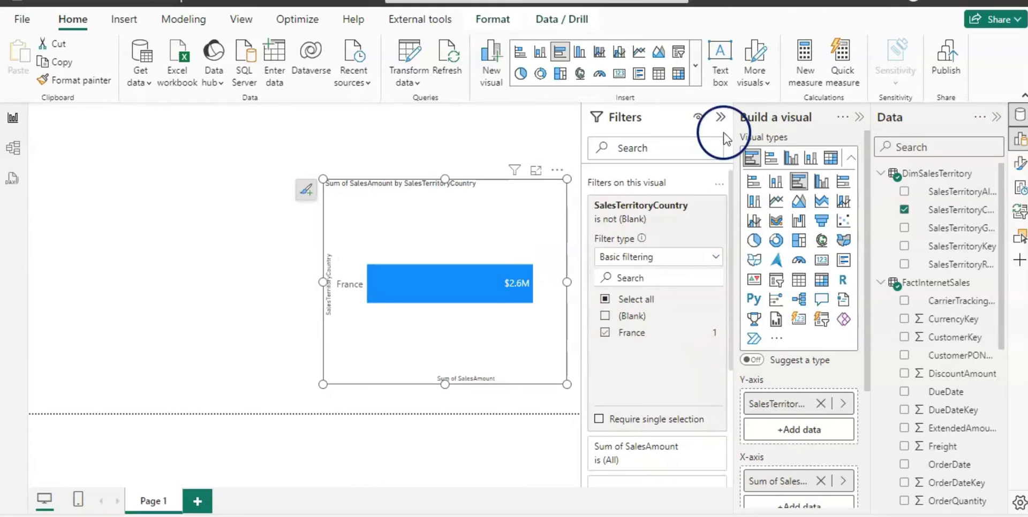
click(721, 117)
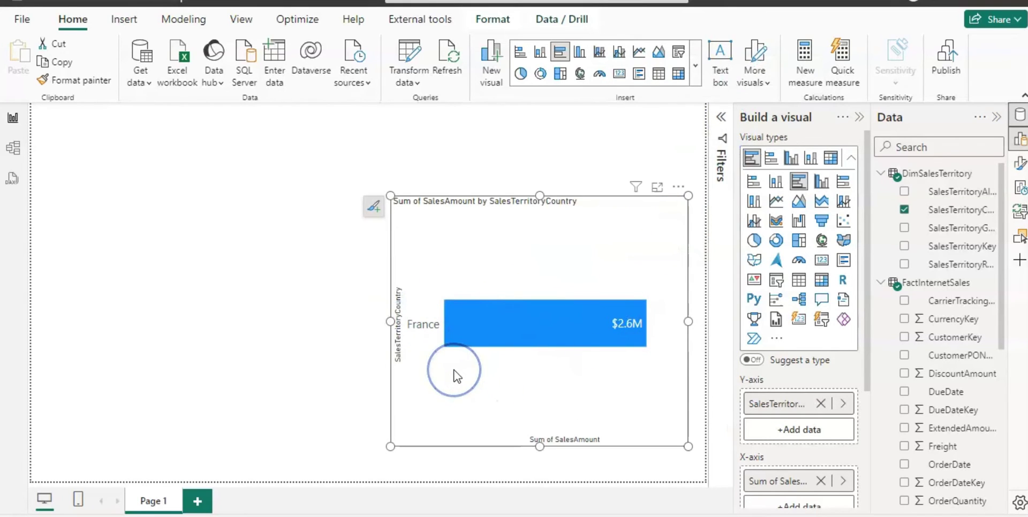
- Switch to Model view and reposition the SalesTerritoryNames table card
click(473, 367)
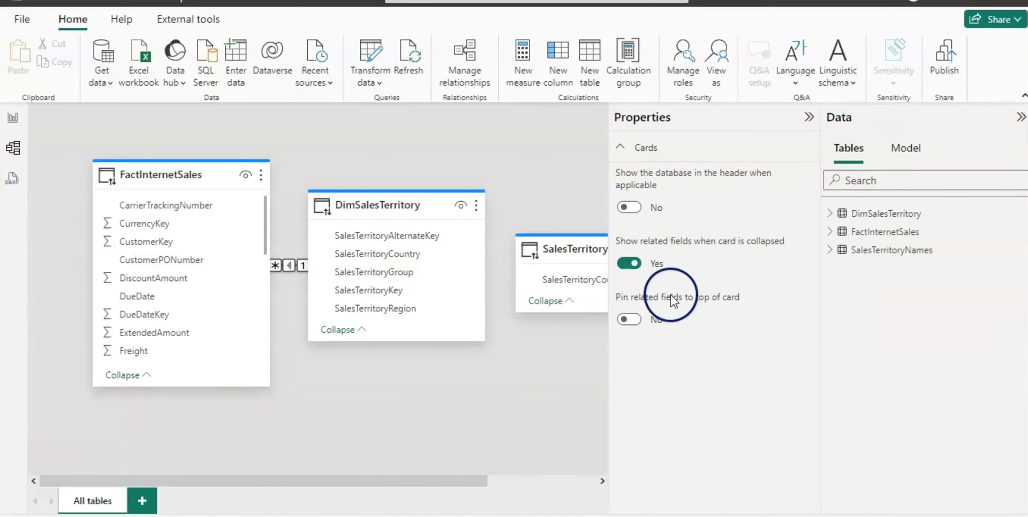
click(809, 117)
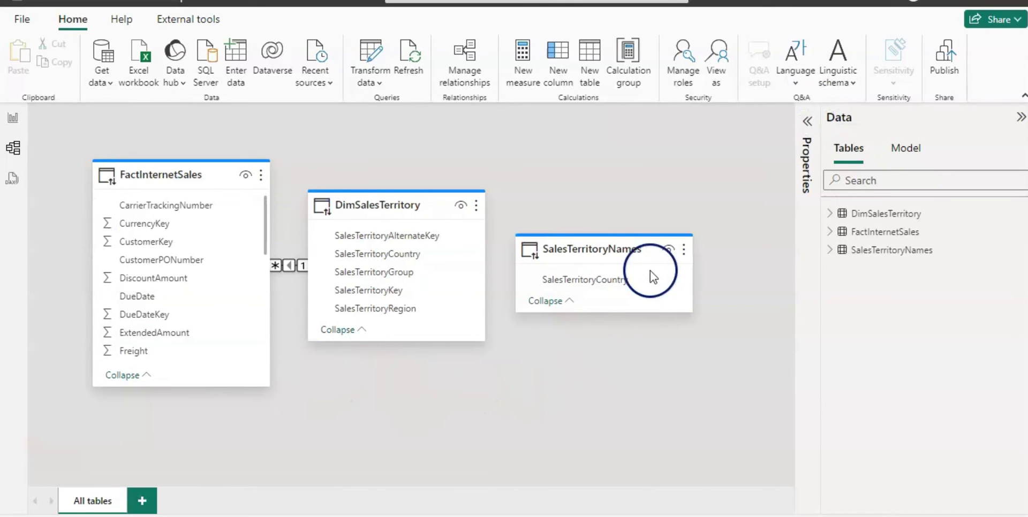
drag(624, 251, 643, 233)
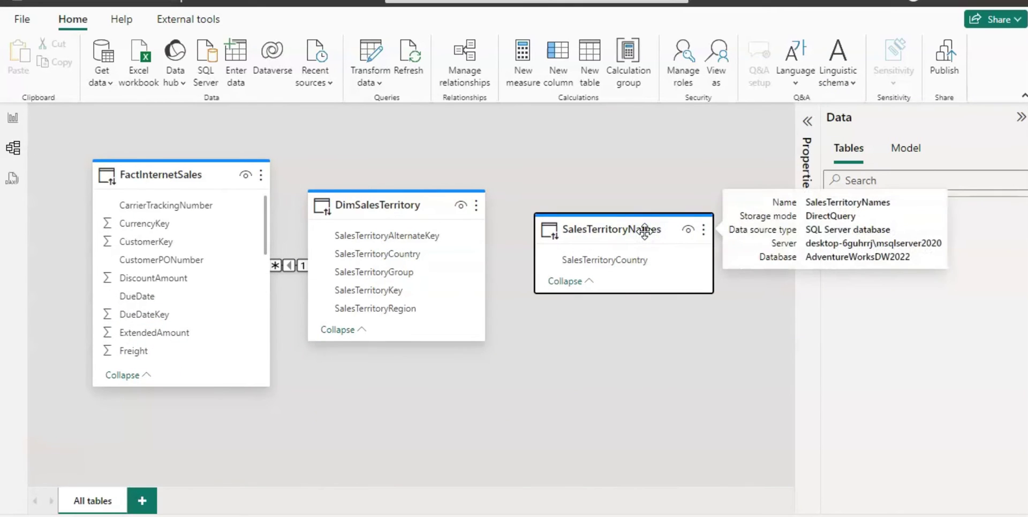
click(807, 121)
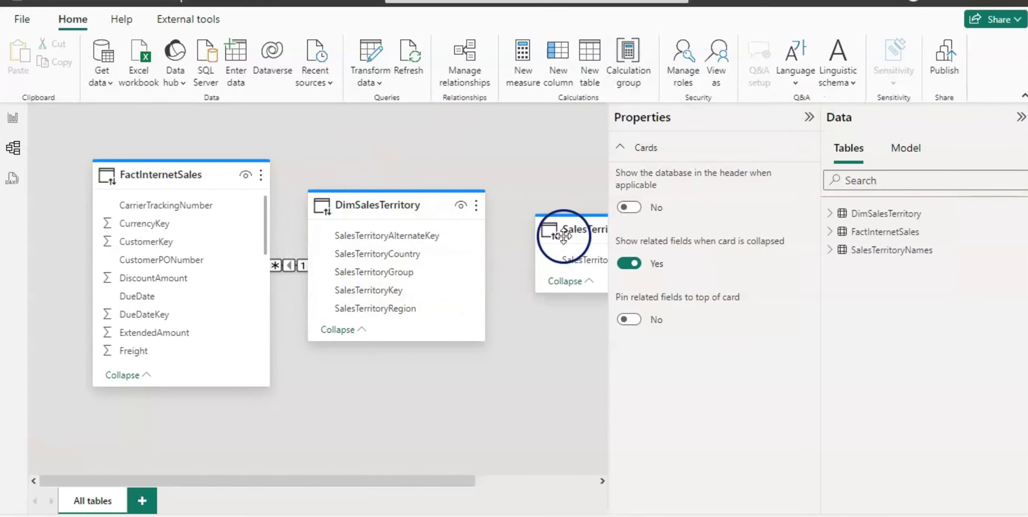
drag(573, 236, 566, 219)
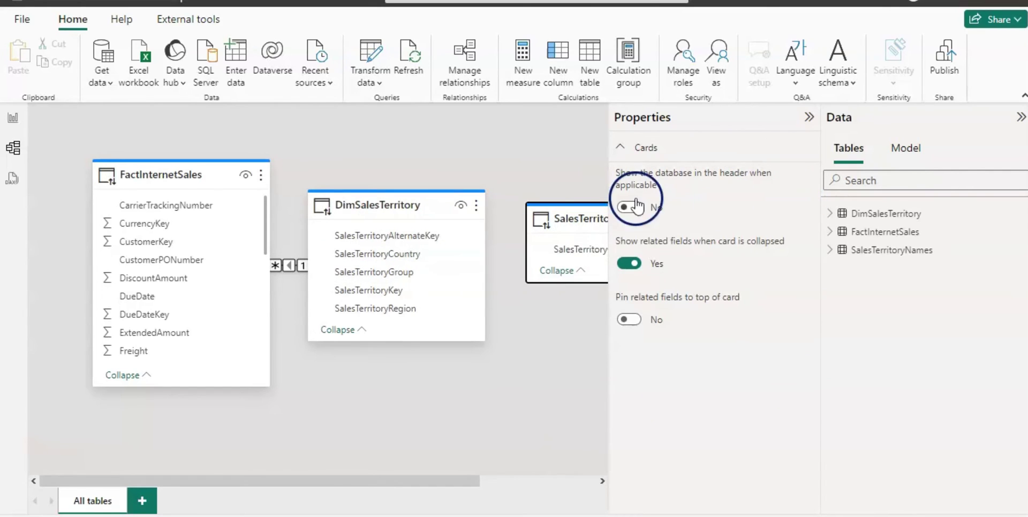
- Show the SalesTerritoryNames Advanced properties, where Storage mode reads DirectQuery
click(581, 217)
drag(814, 320, 819, 455)
click(620, 493)
drag(825, 383, 820, 440)
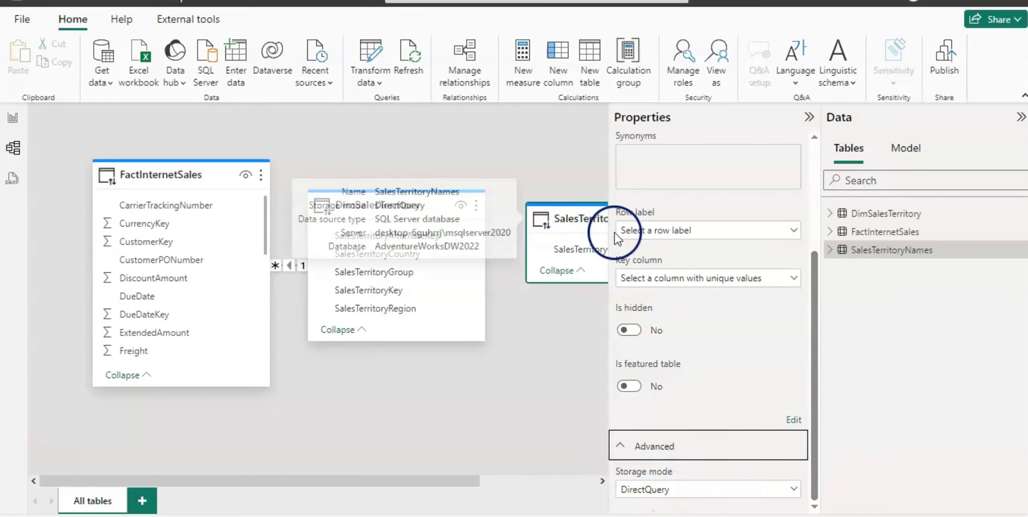
- Set SalesTerritoryNames storage mode to Import, confirm, and let the 6-row refresh finish
click(794, 491)
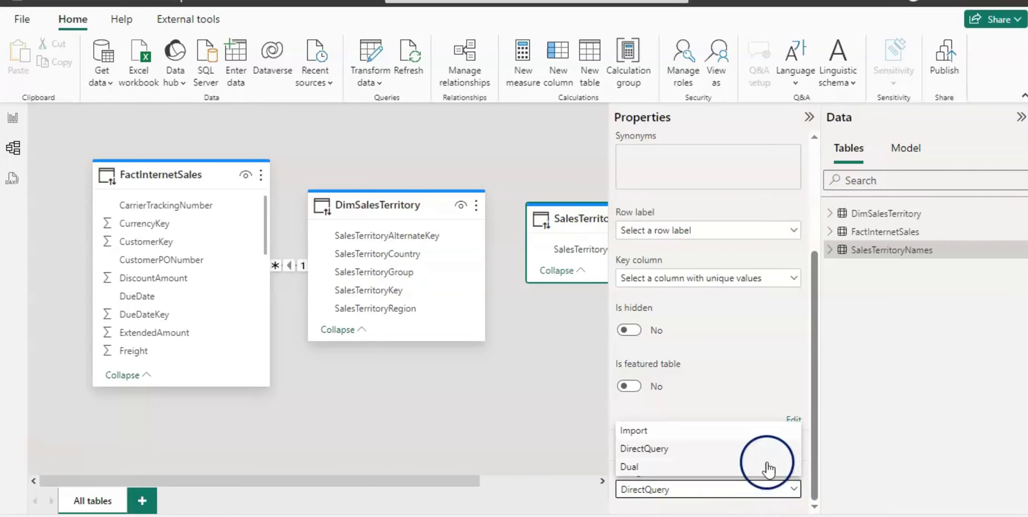
click(748, 431)
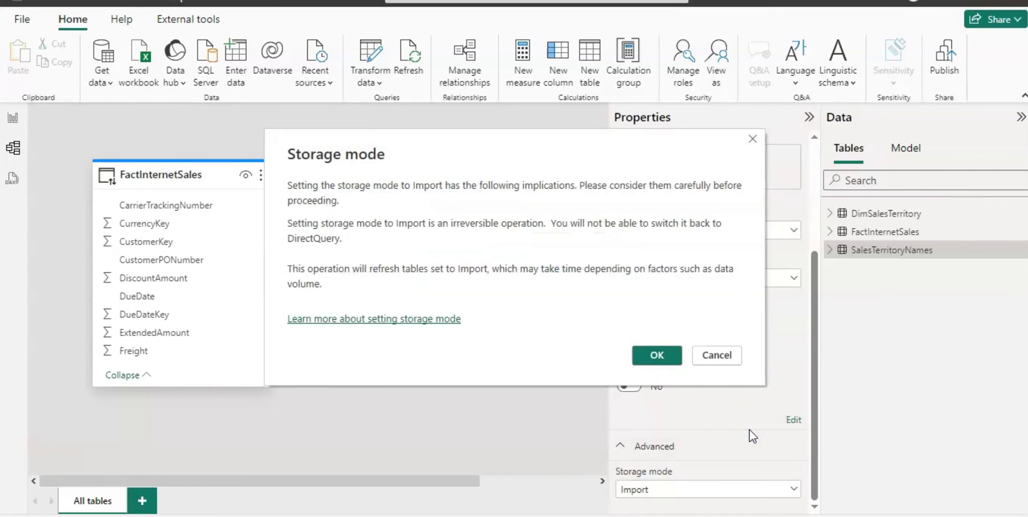
click(658, 356)
click(655, 356)
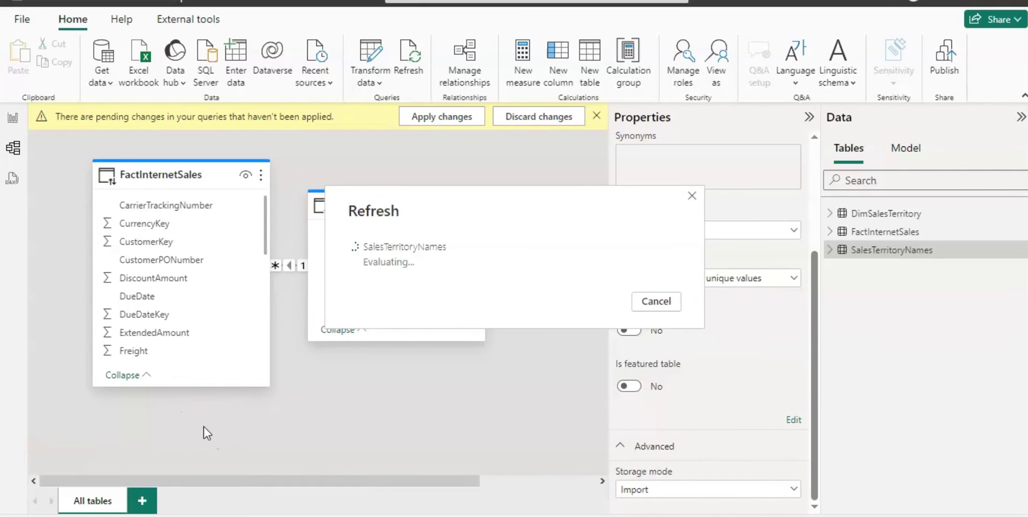
click(426, 357)
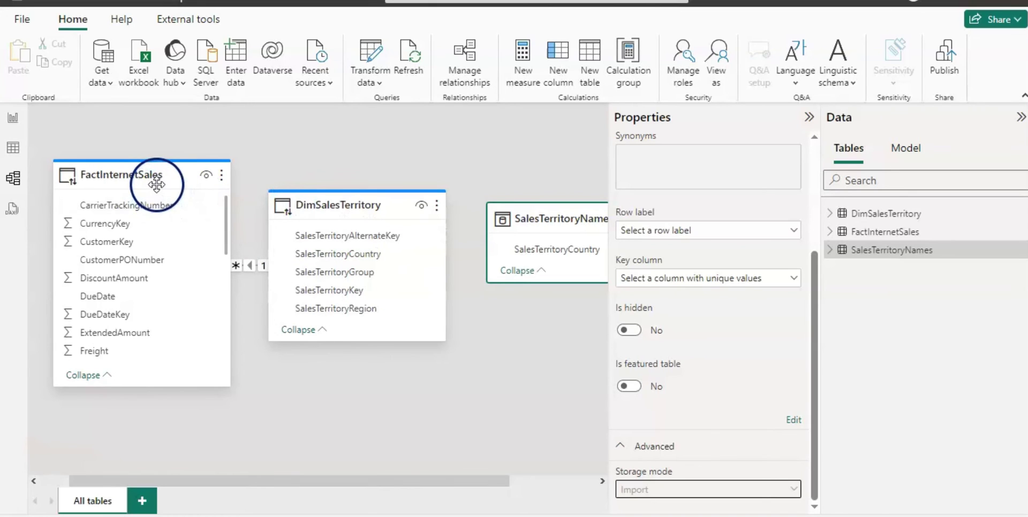
- Bind the SalesTerritoryCountry column to CountryParameter and continue past the security warning
mouse_move(157, 181)
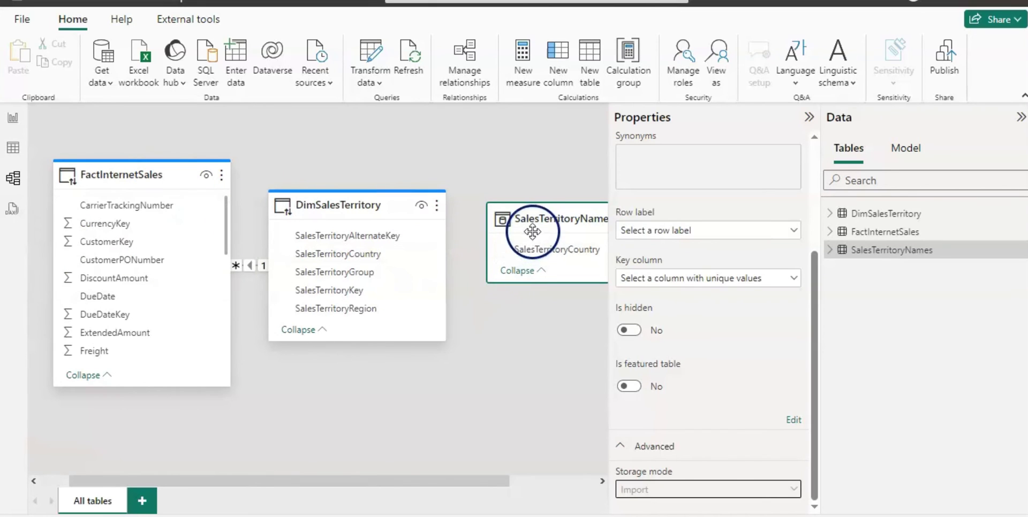
mouse_move(533, 223)
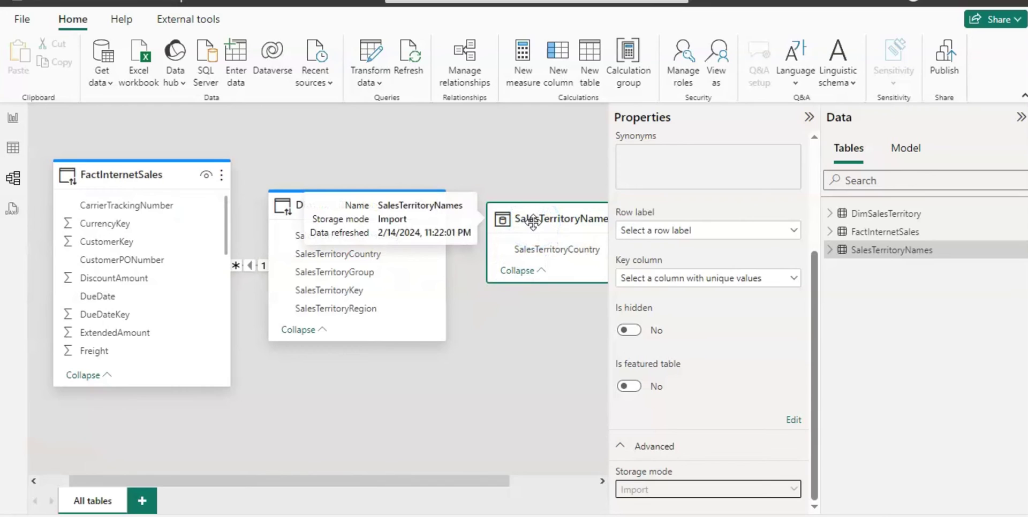
click(539, 217)
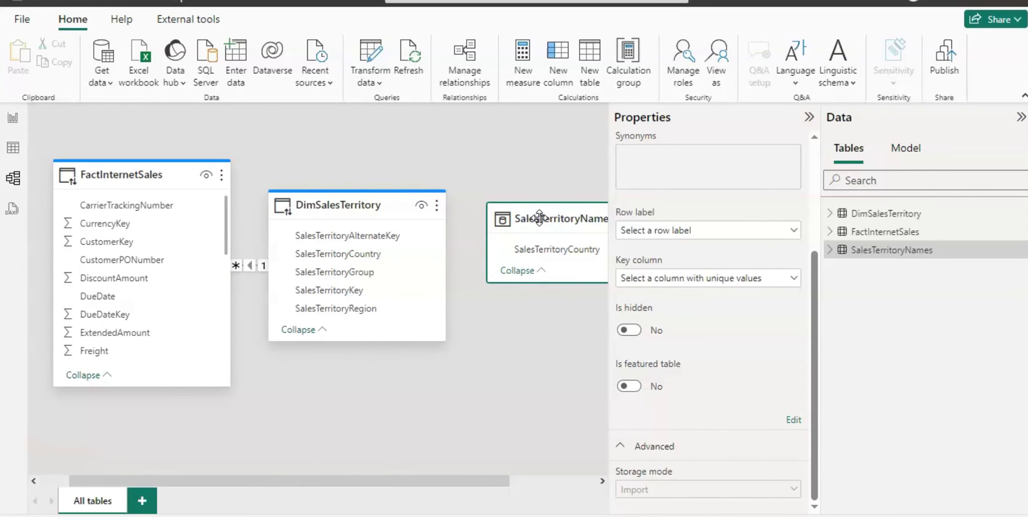
mouse_move(555, 219)
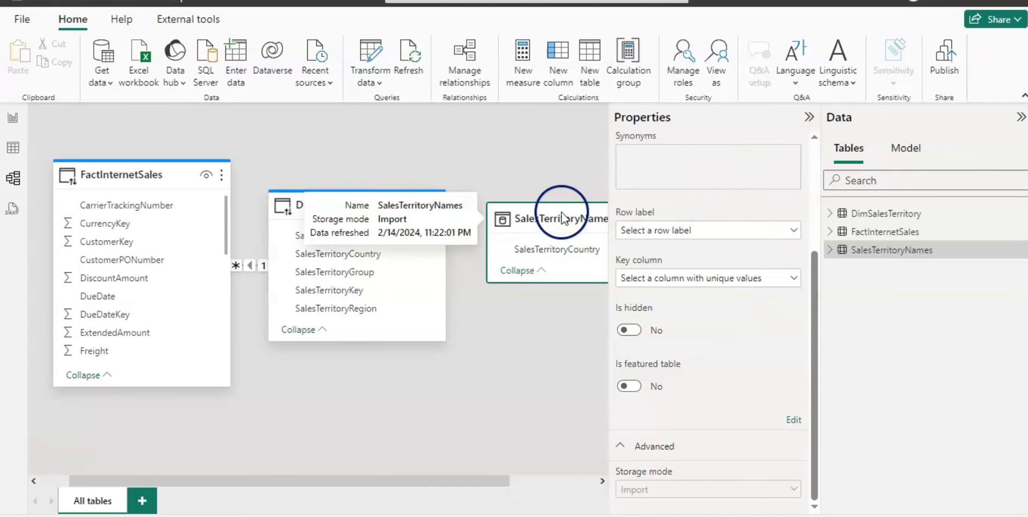
click(550, 252)
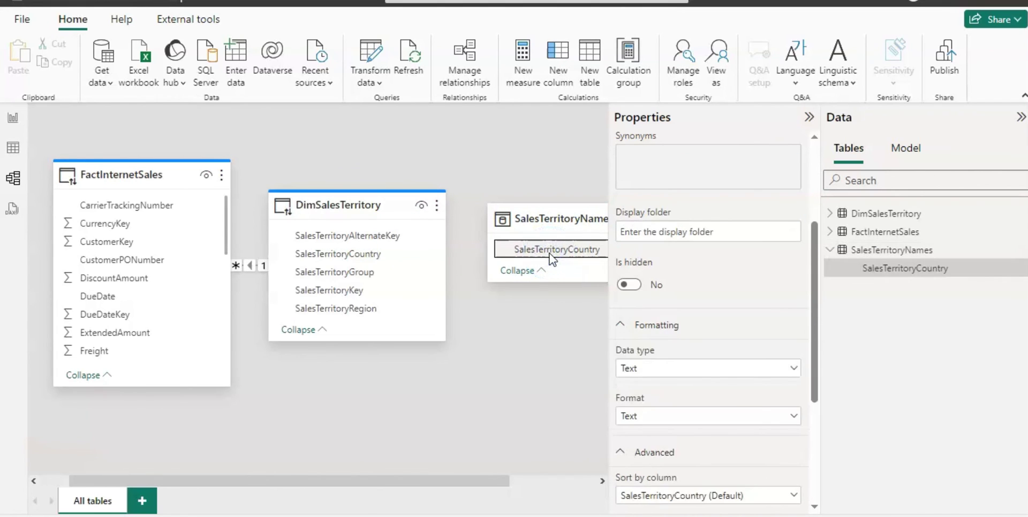
drag(813, 314, 811, 445)
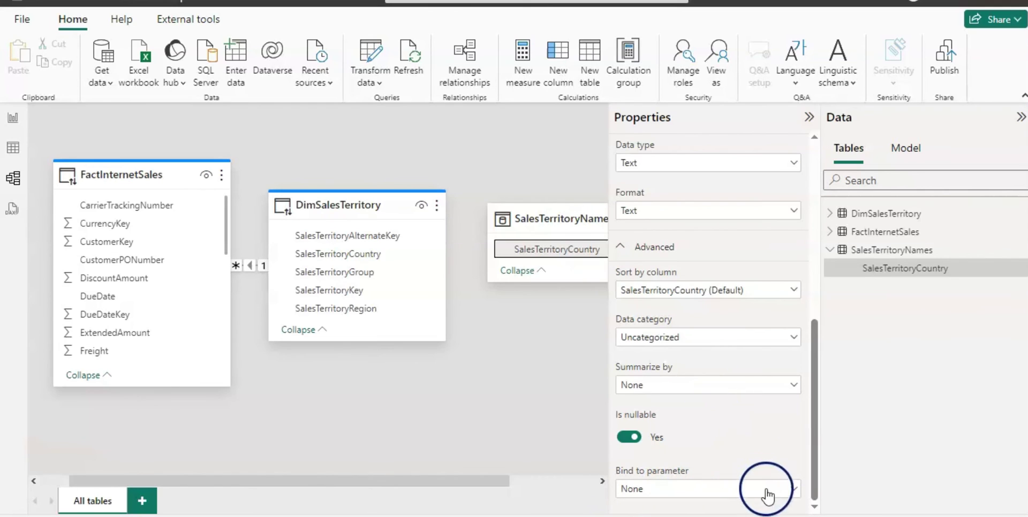
click(794, 489)
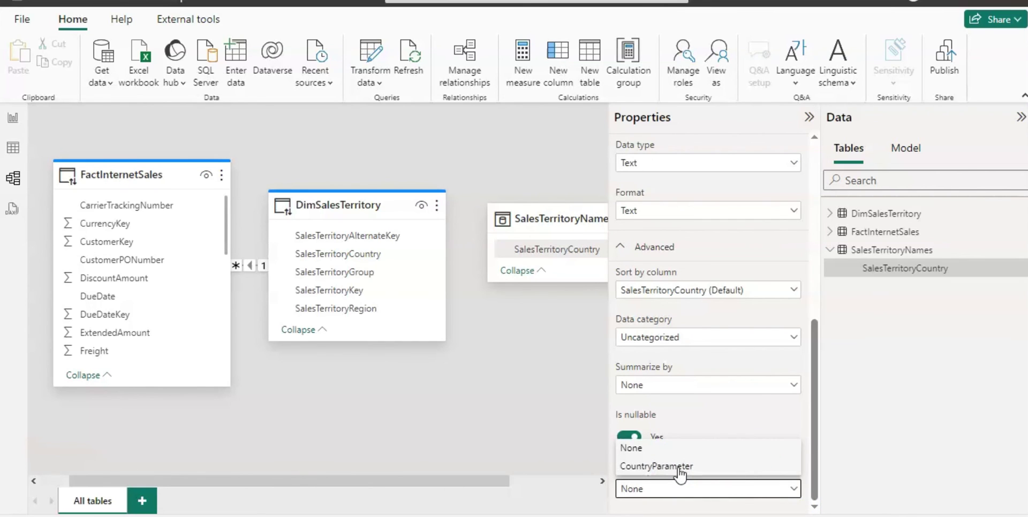
click(679, 467)
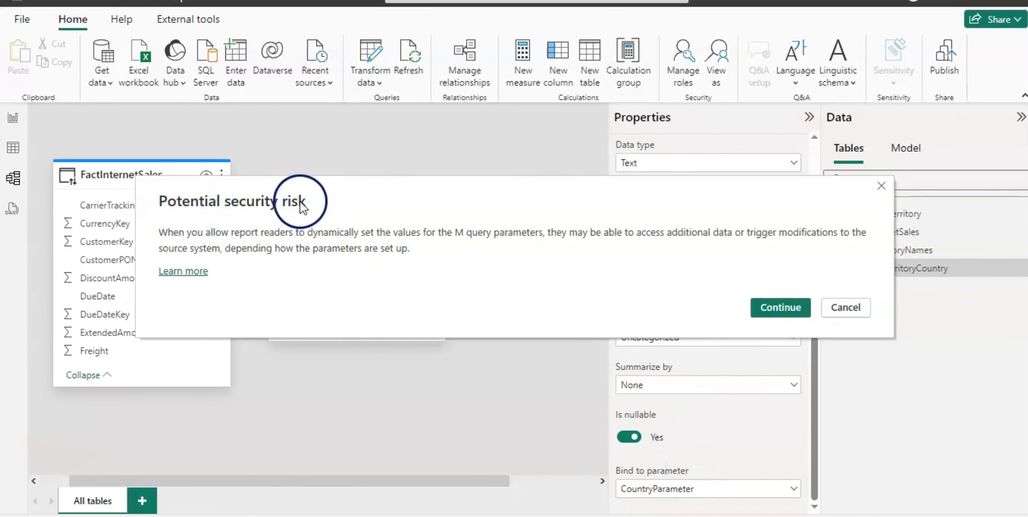
click(782, 308)
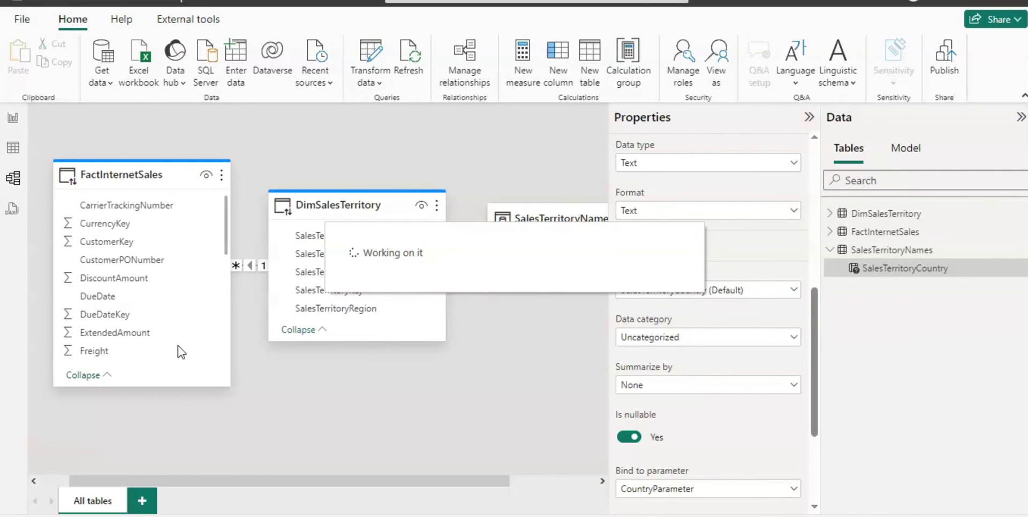
- Return to Report view with no visual selected on the canvas
click(85, 206)
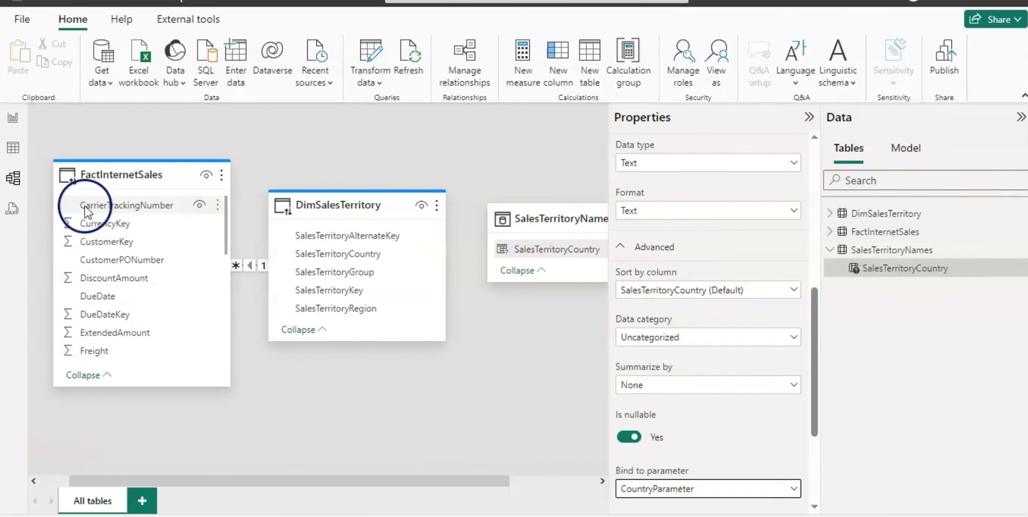
click(14, 119)
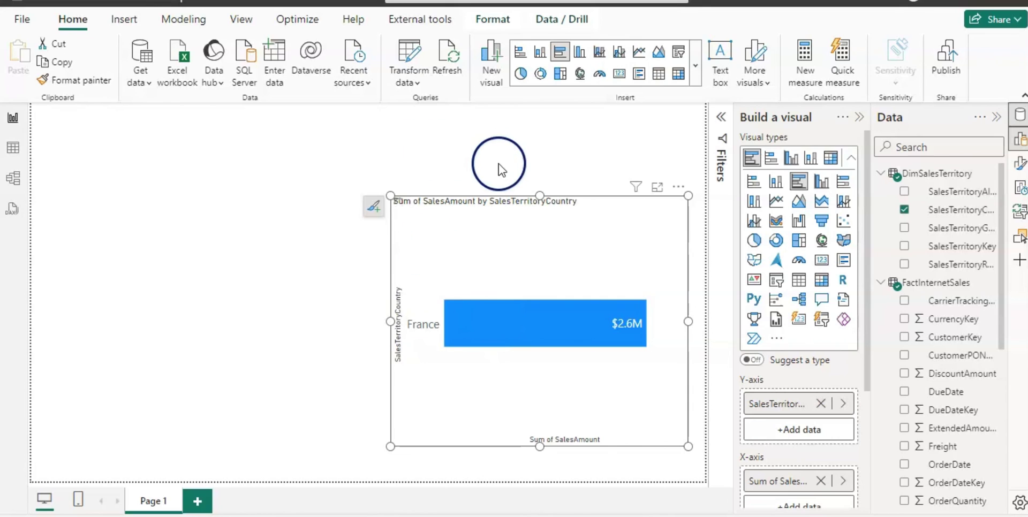
click(584, 143)
- Insert a slicer and fill it with SalesTerritoryNames' SalesTerritoryCountry values
click(695, 78)
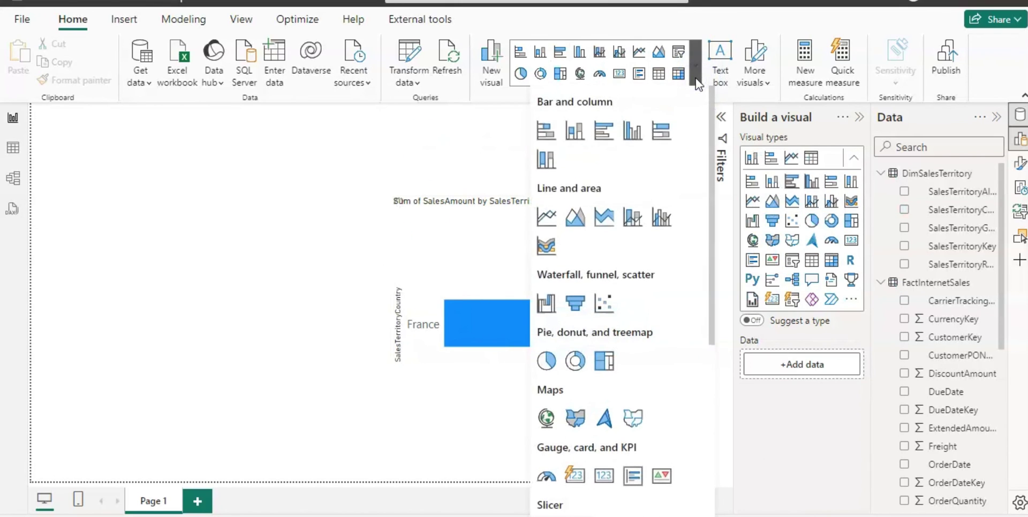
drag(715, 124, 718, 315)
click(576, 224)
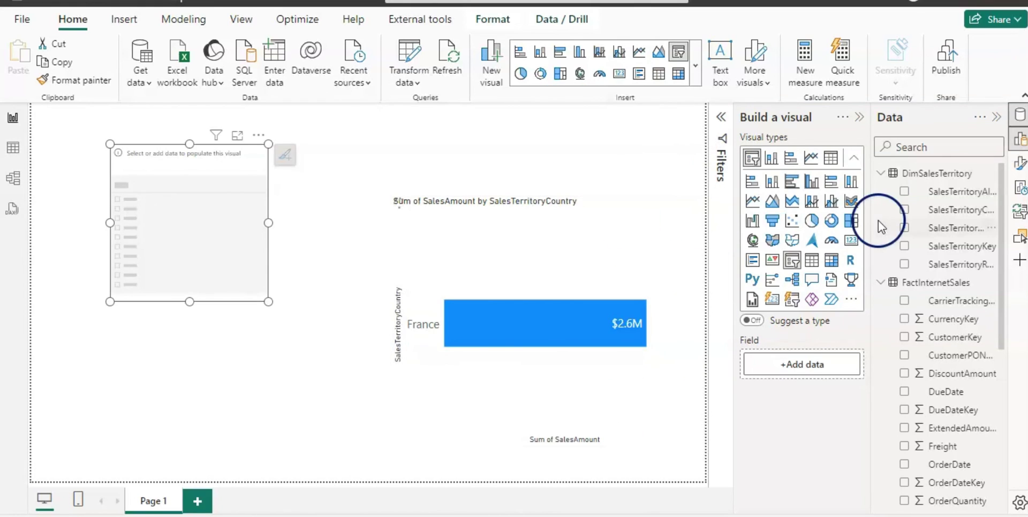
click(881, 173)
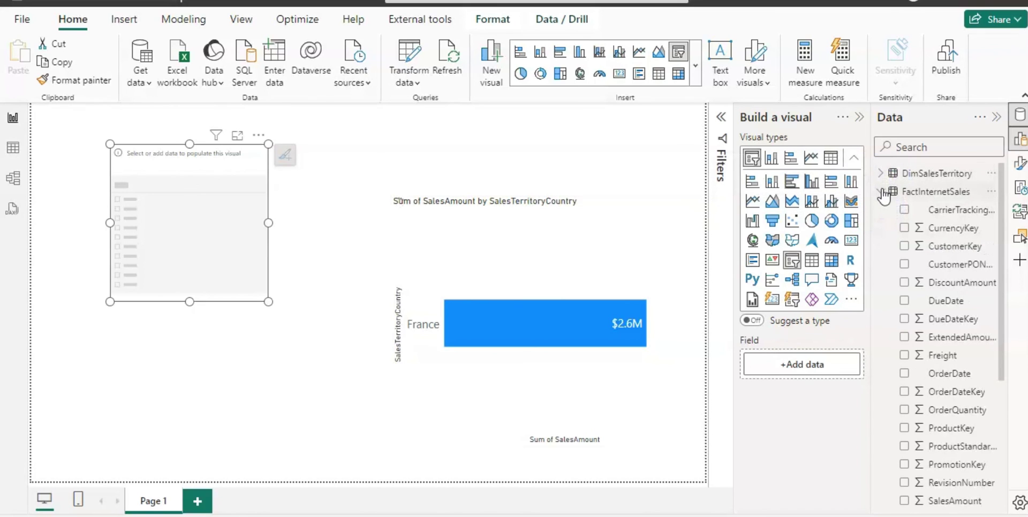
click(881, 192)
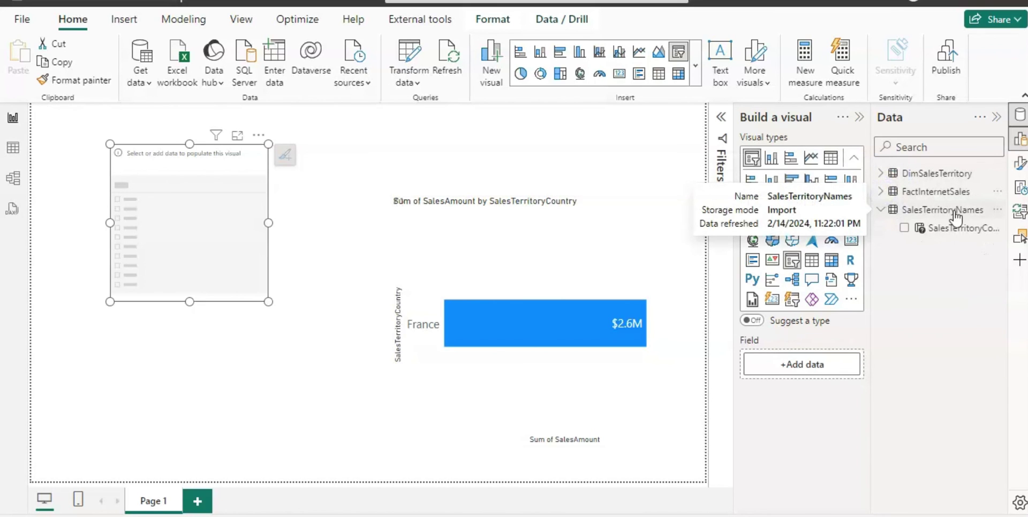
click(917, 229)
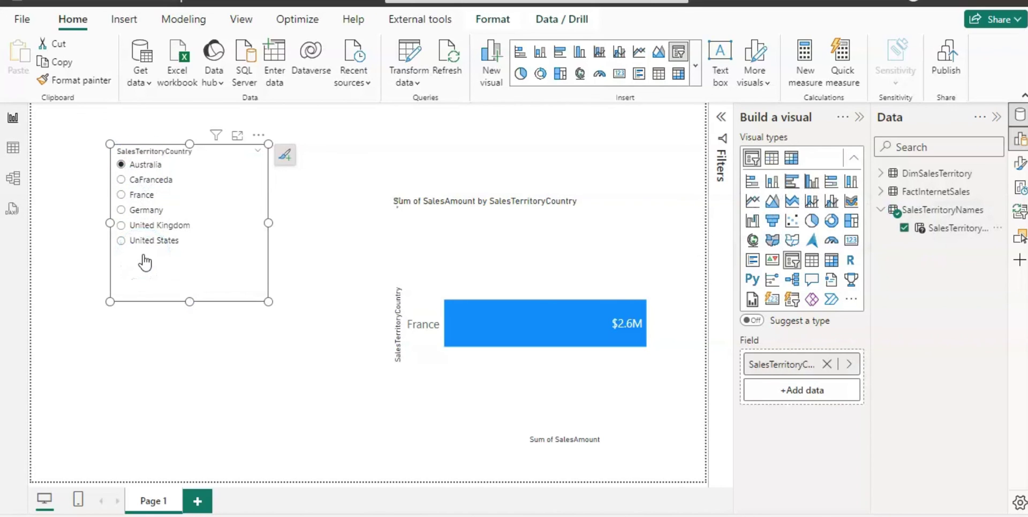
- Pick Germany, then United States in the slicer, and check the $9.4M bar tooltip
click(122, 211)
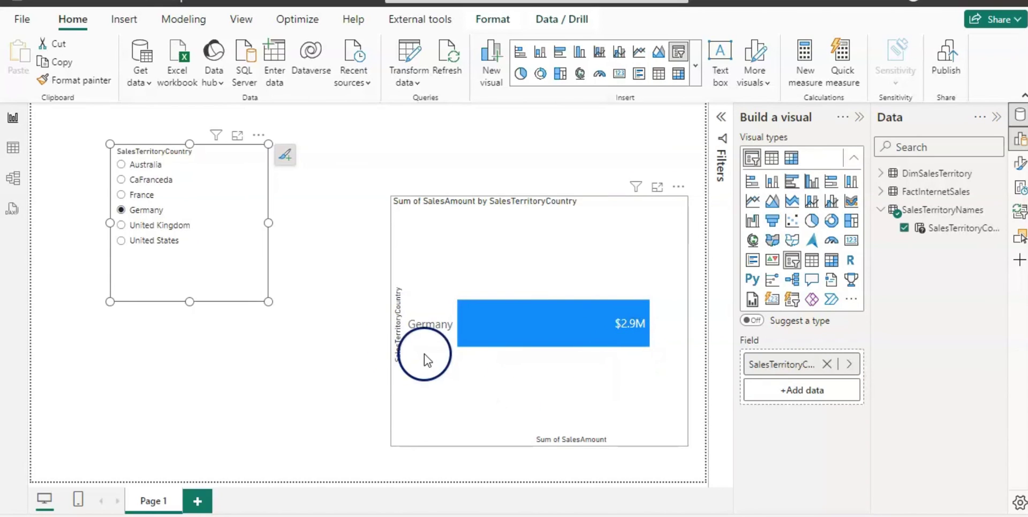
click(122, 241)
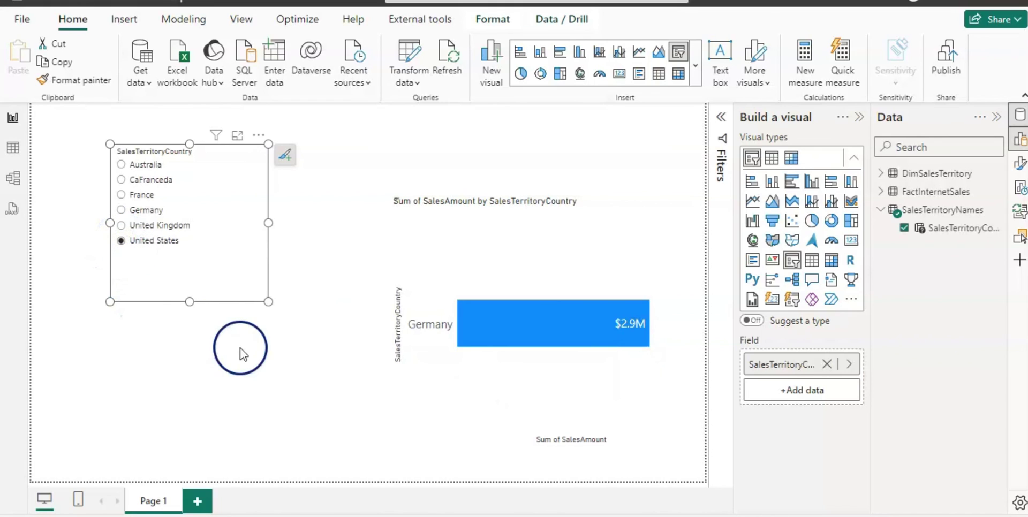
click(479, 305)
mouse_move(516, 326)
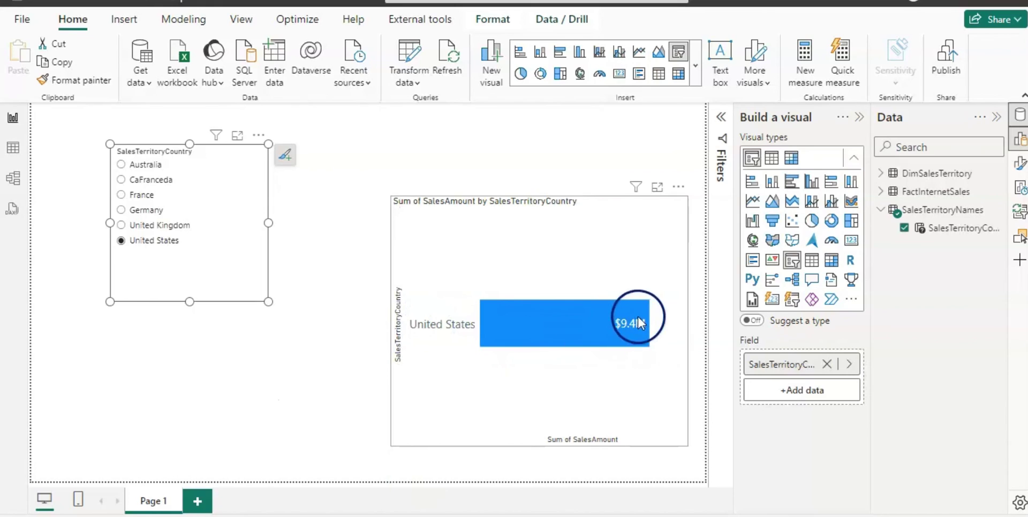
mouse_move(625, 338)
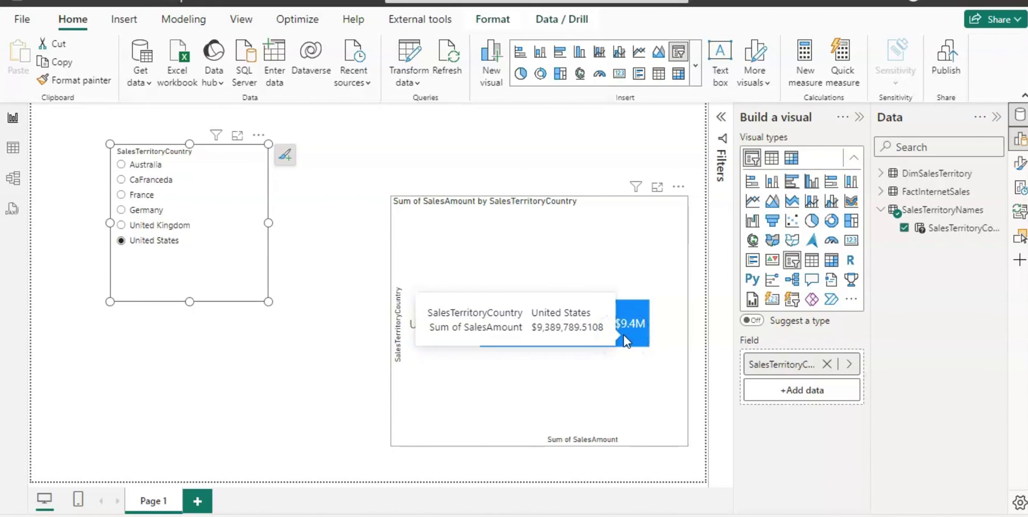
click(305, 384)
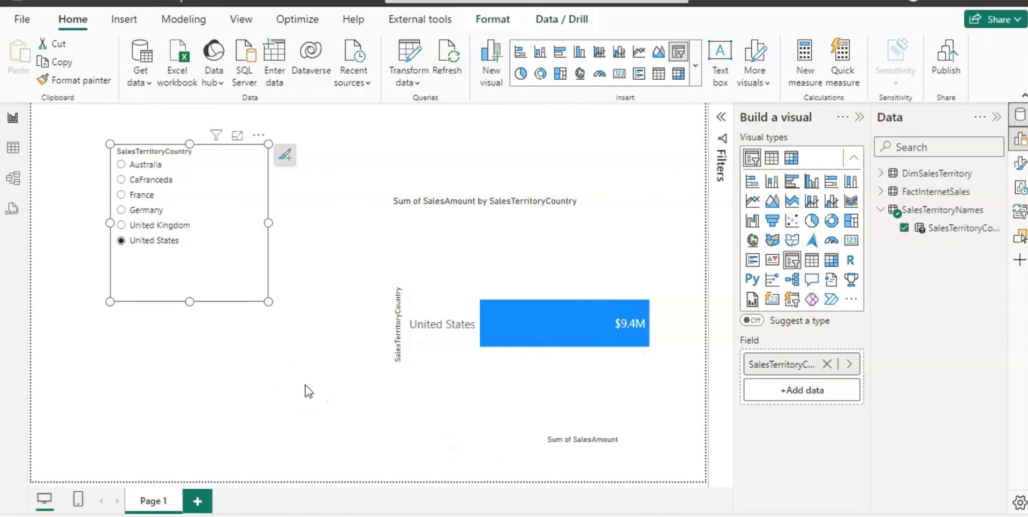